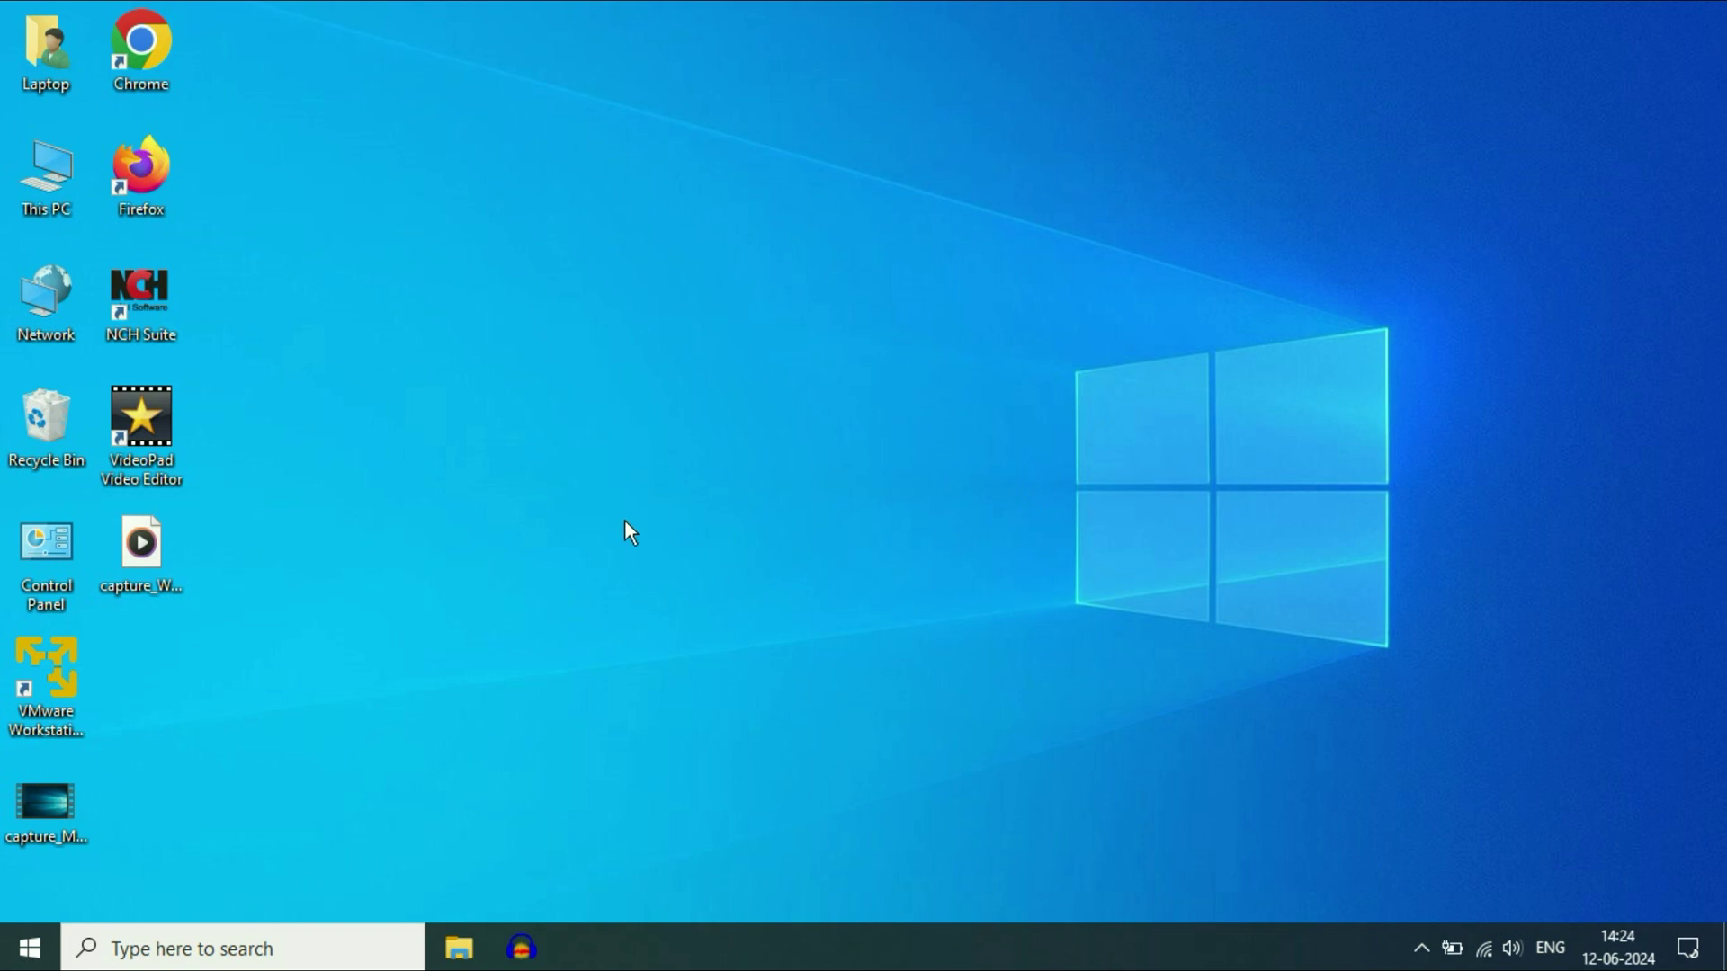
# - Open Settings from Start, search 'power' and go to Power & sleep settings
pyautogui.click(29, 948)
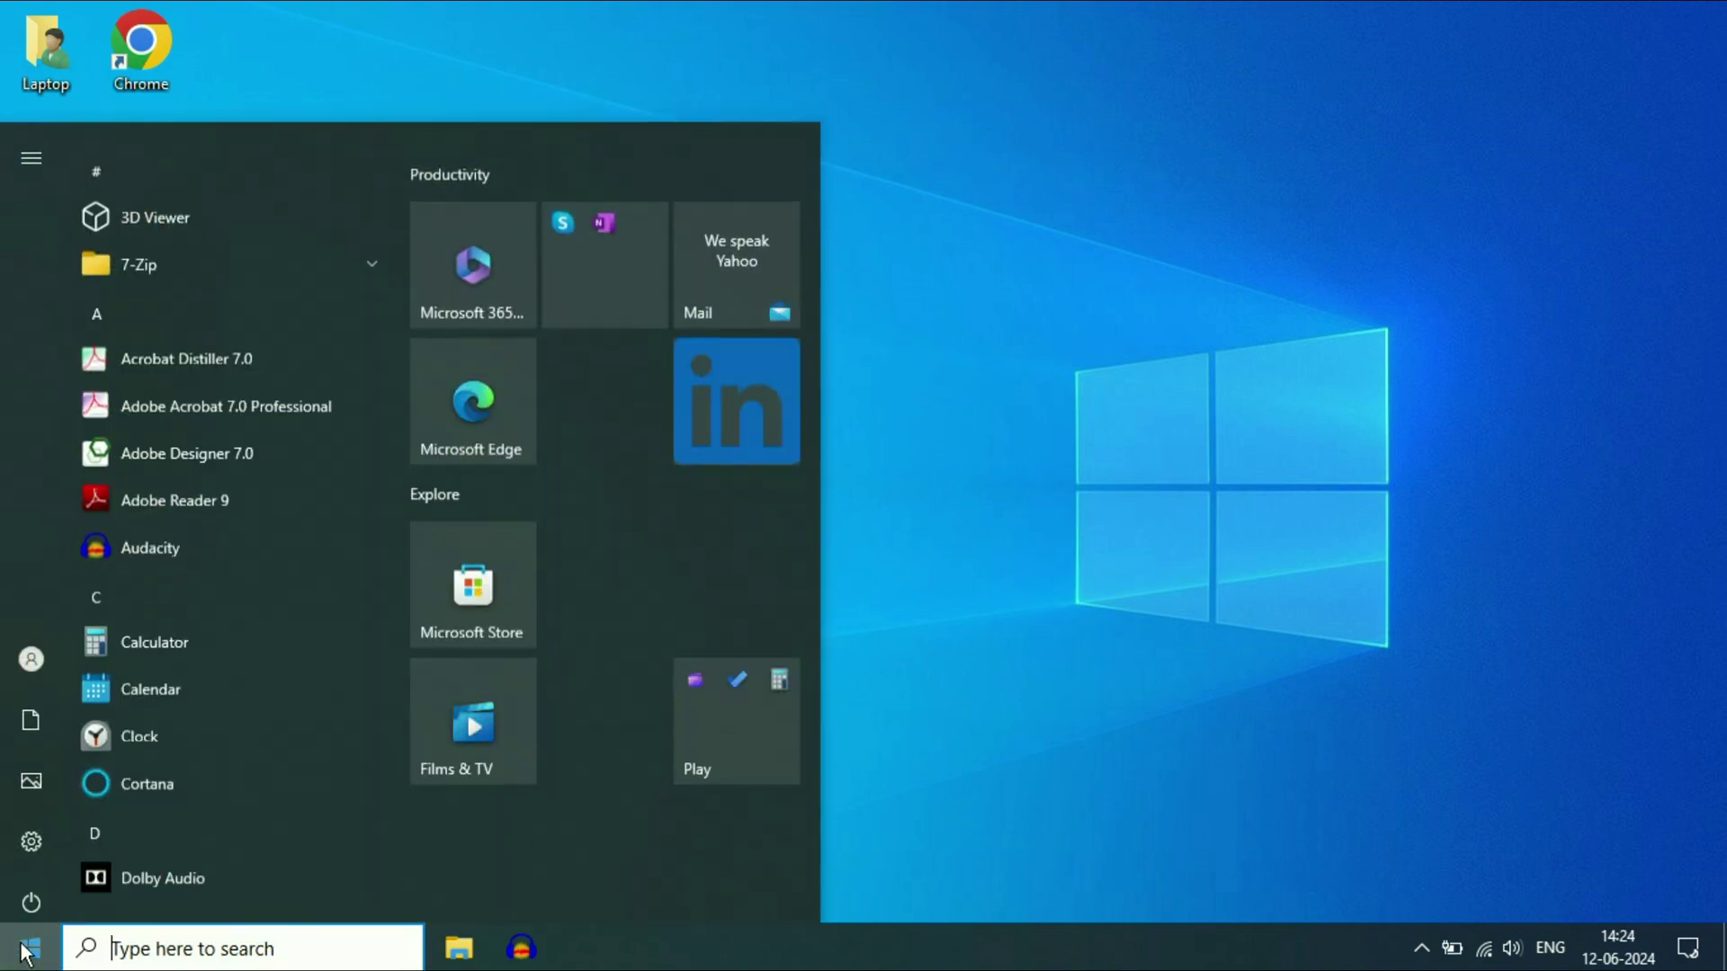
pyautogui.moveTo(45, 831)
pyautogui.click(109, 831)
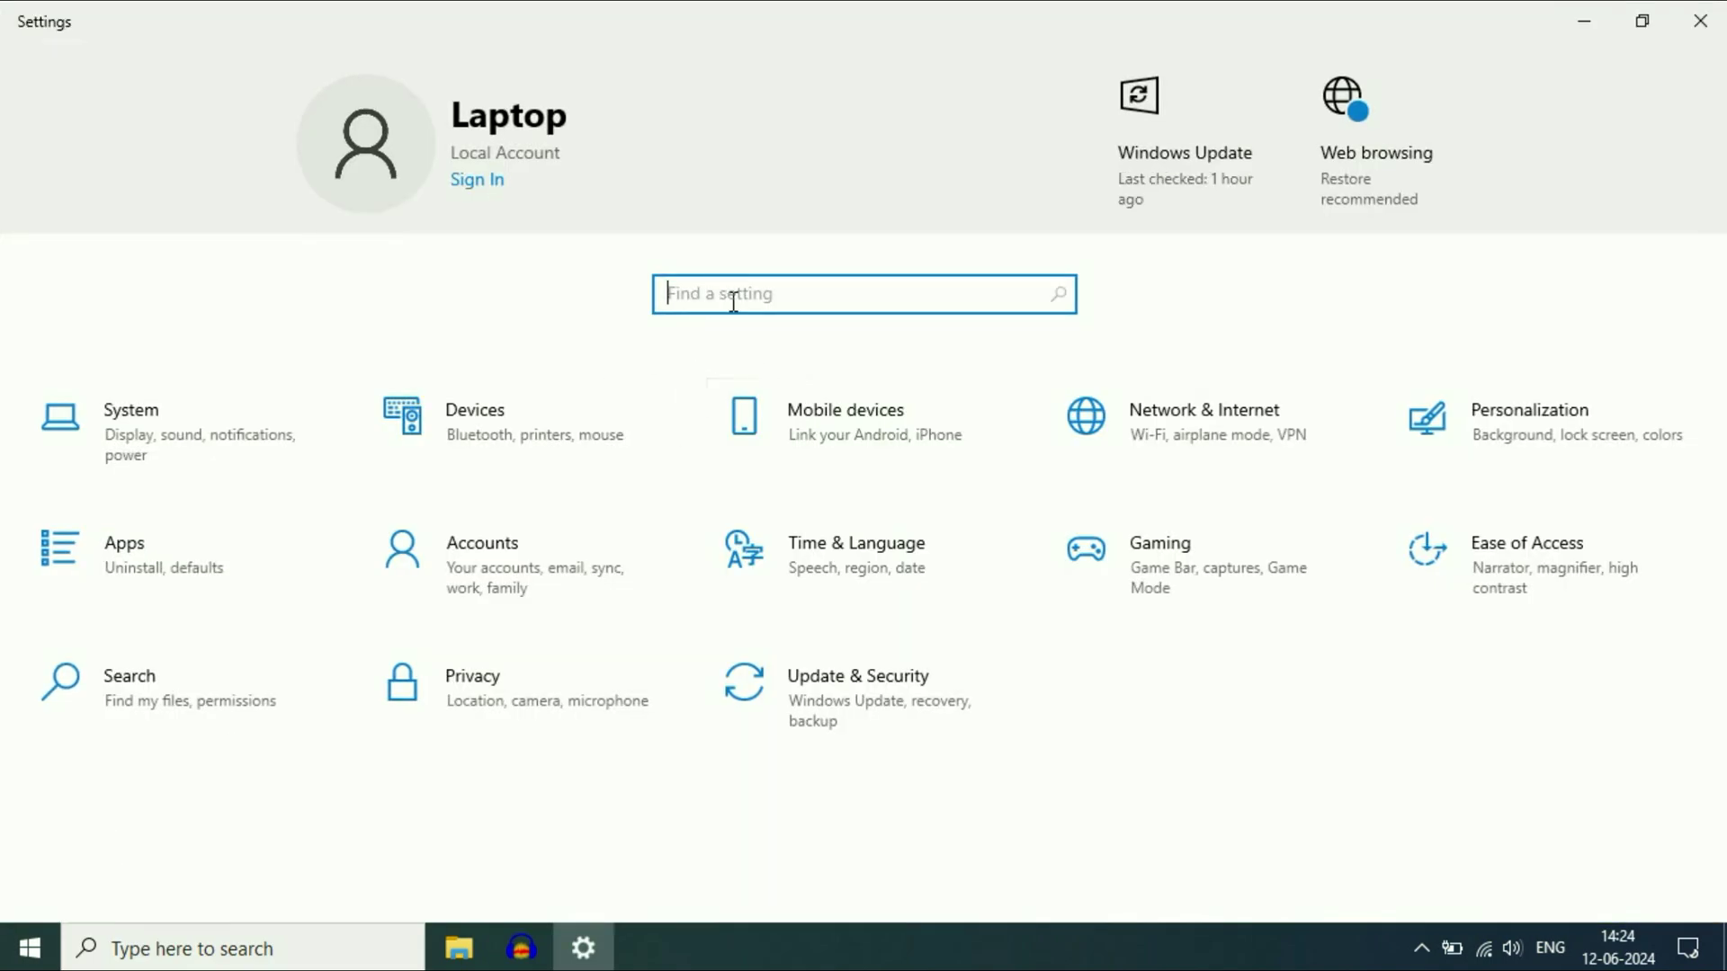
pyautogui.write('power')
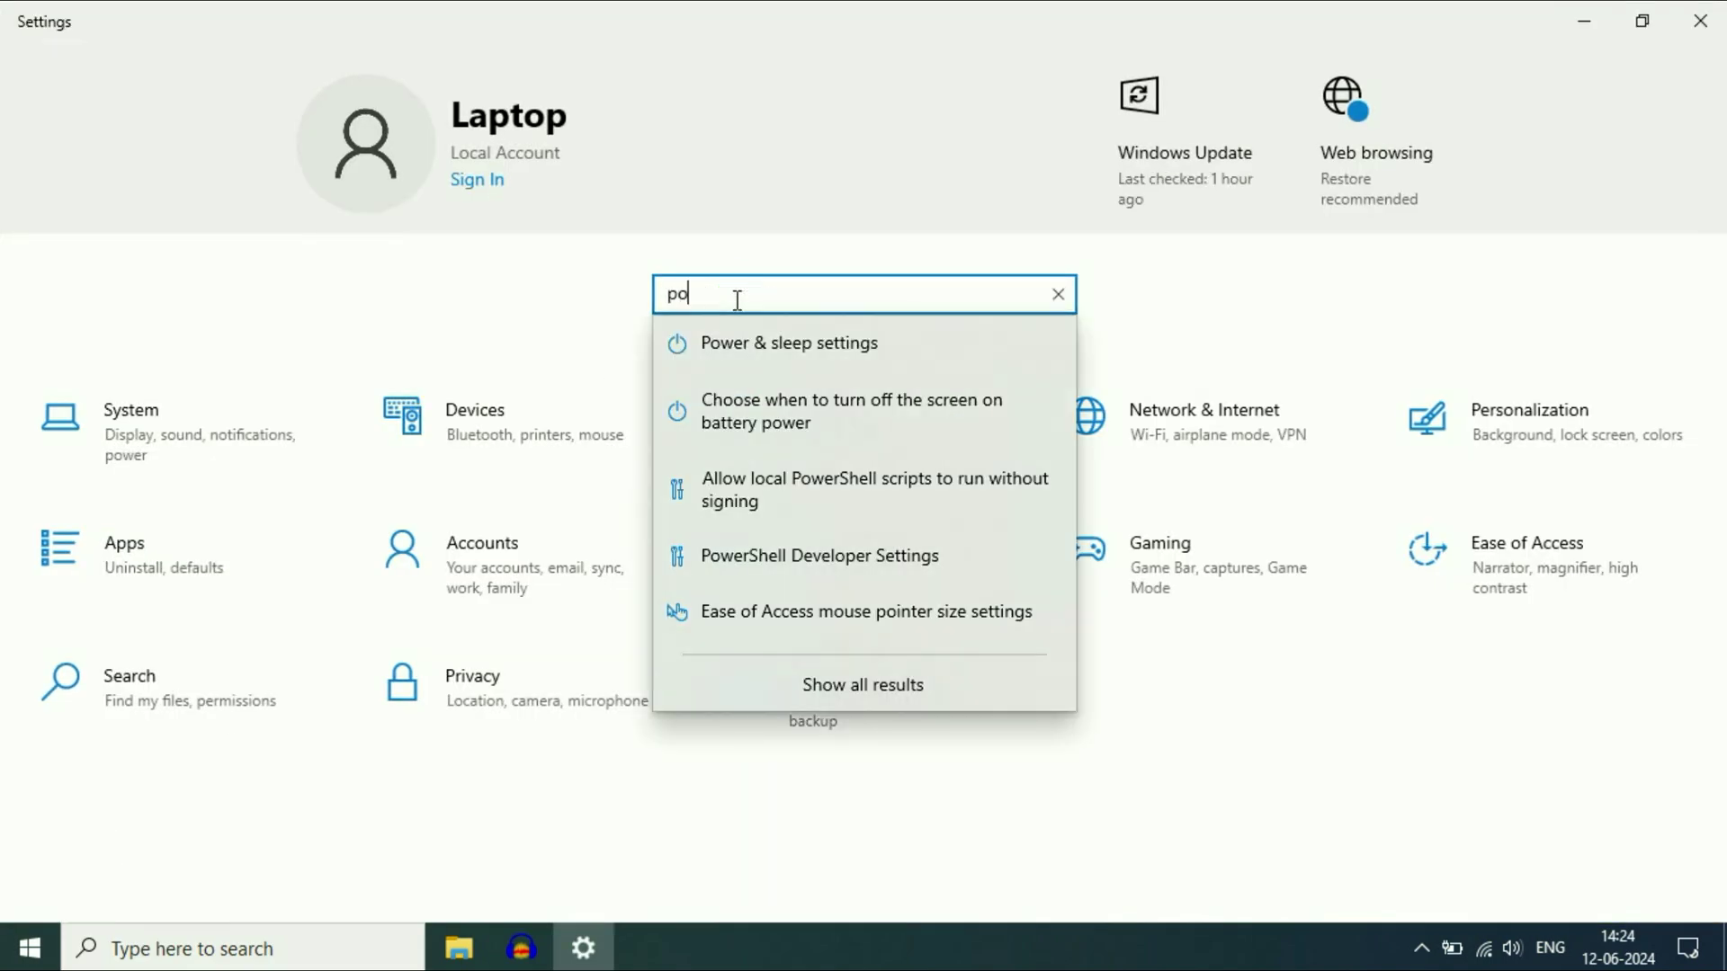
pyautogui.click(836, 351)
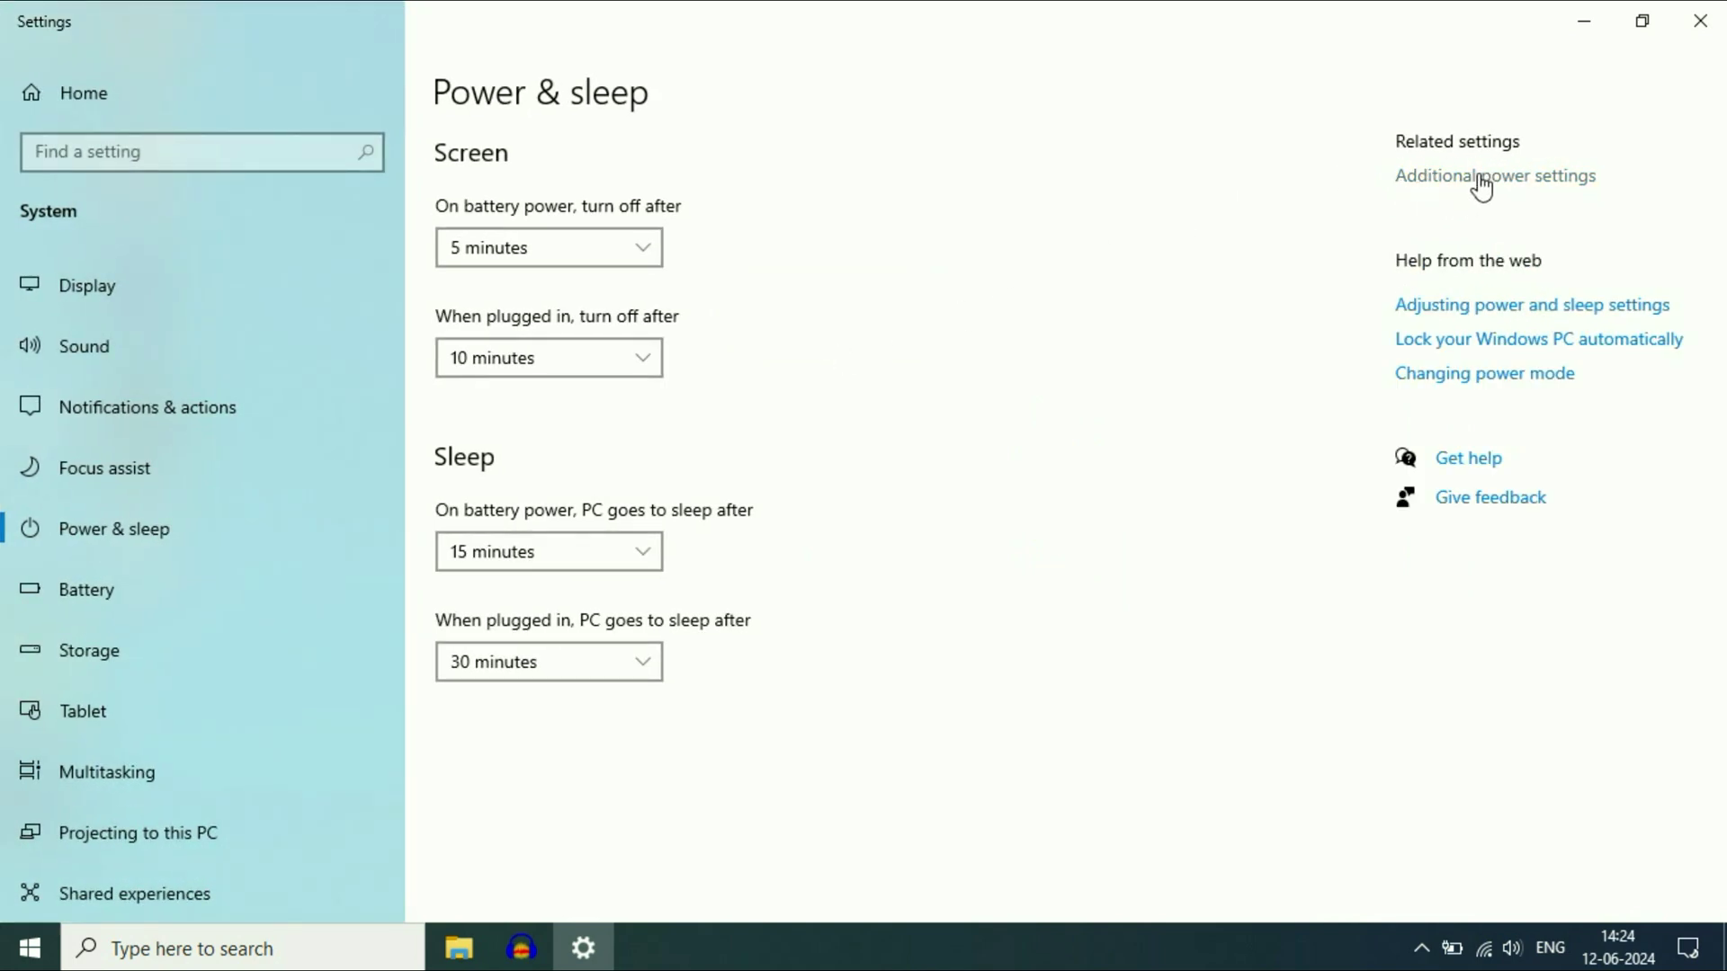
# - Open Additional power settings and go to 'Choose what the power button does'
pyautogui.click(1512, 189)
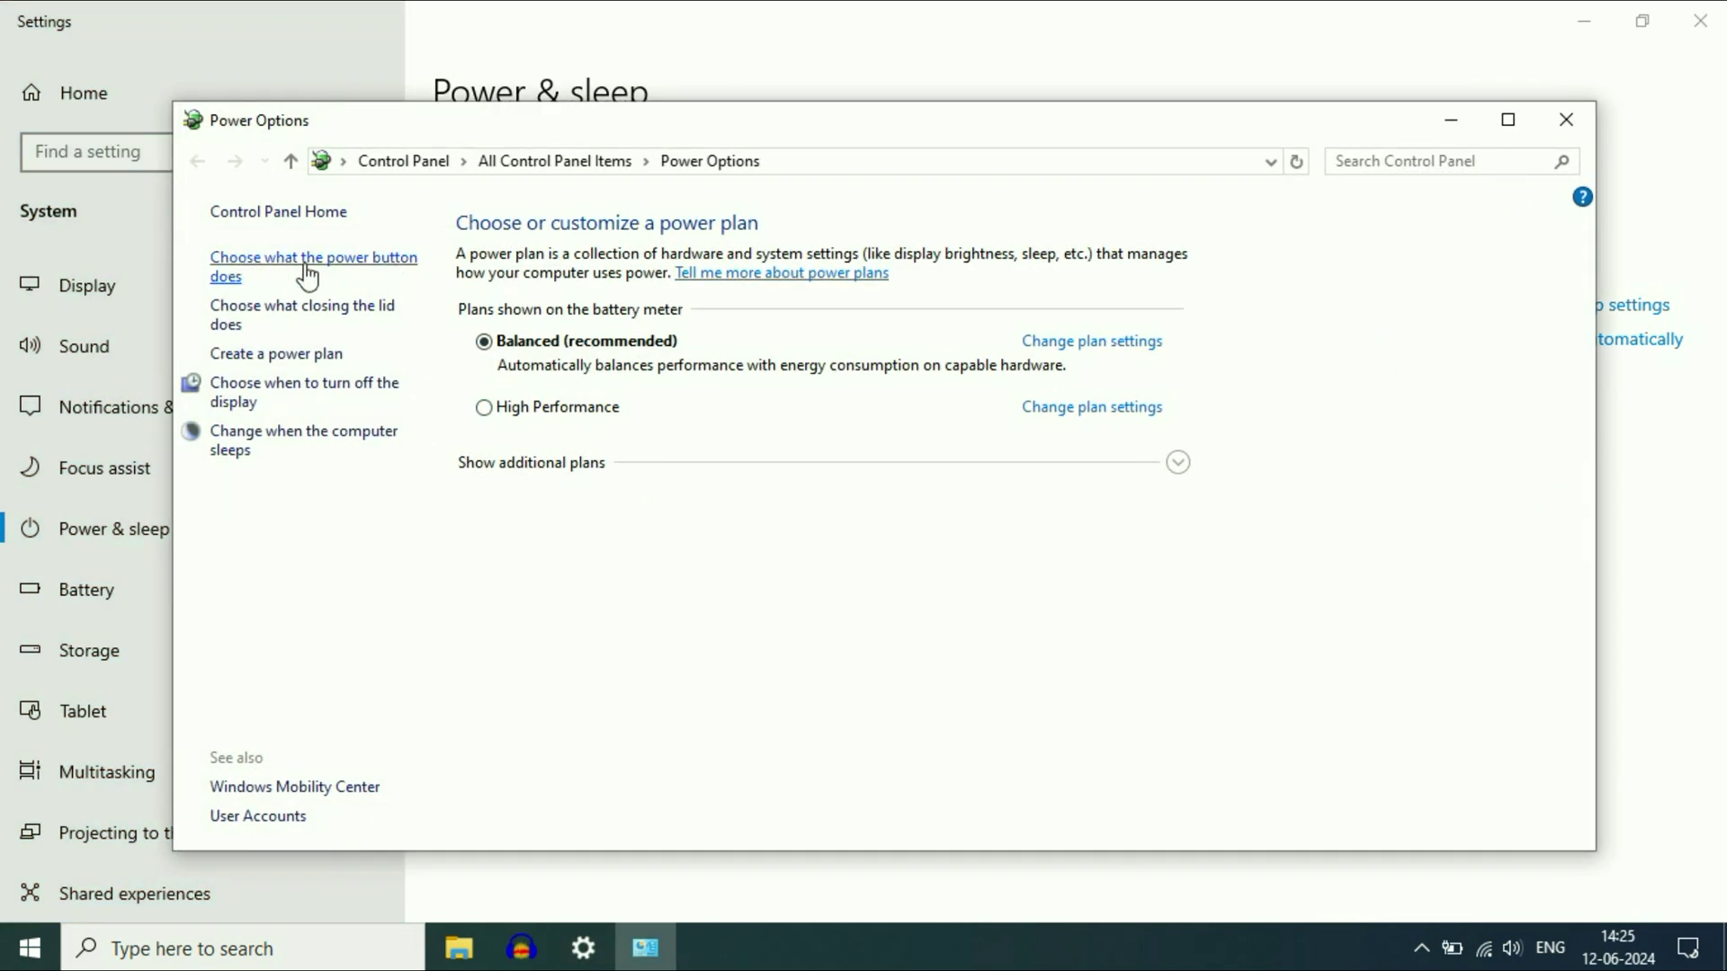
pyautogui.click(277, 259)
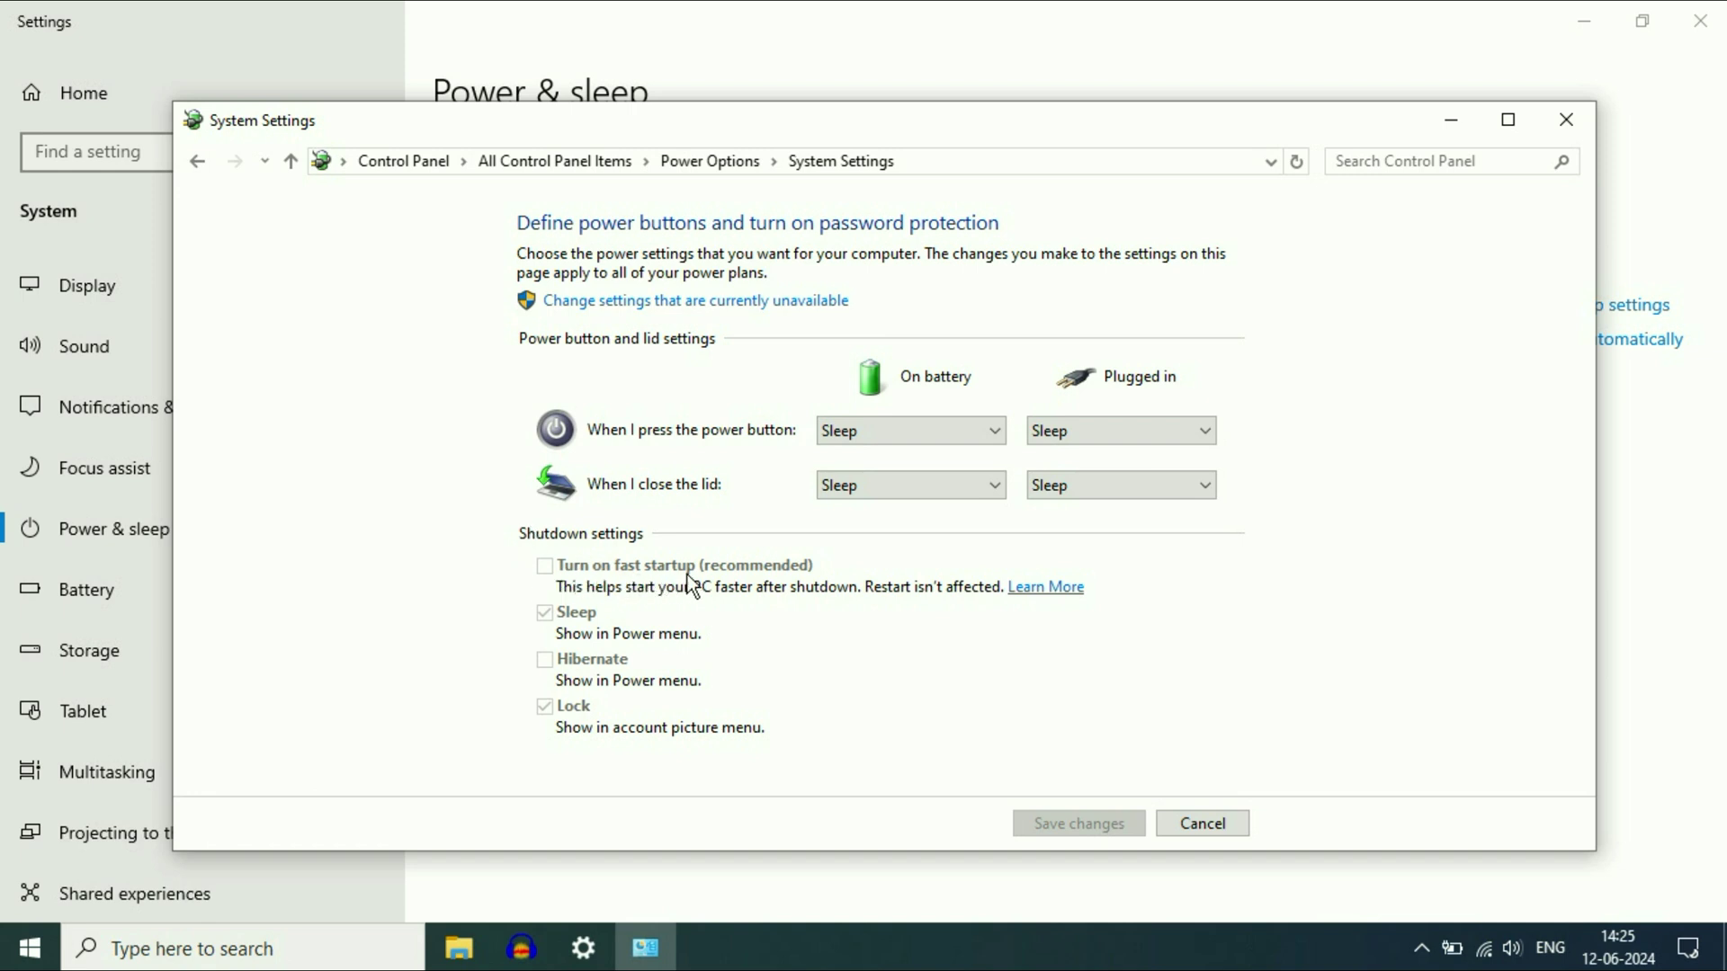
# - Unlock shutdown settings, enable 'Turn on fast startup', save, and close Power Options and Settings
pyautogui.click(697, 301)
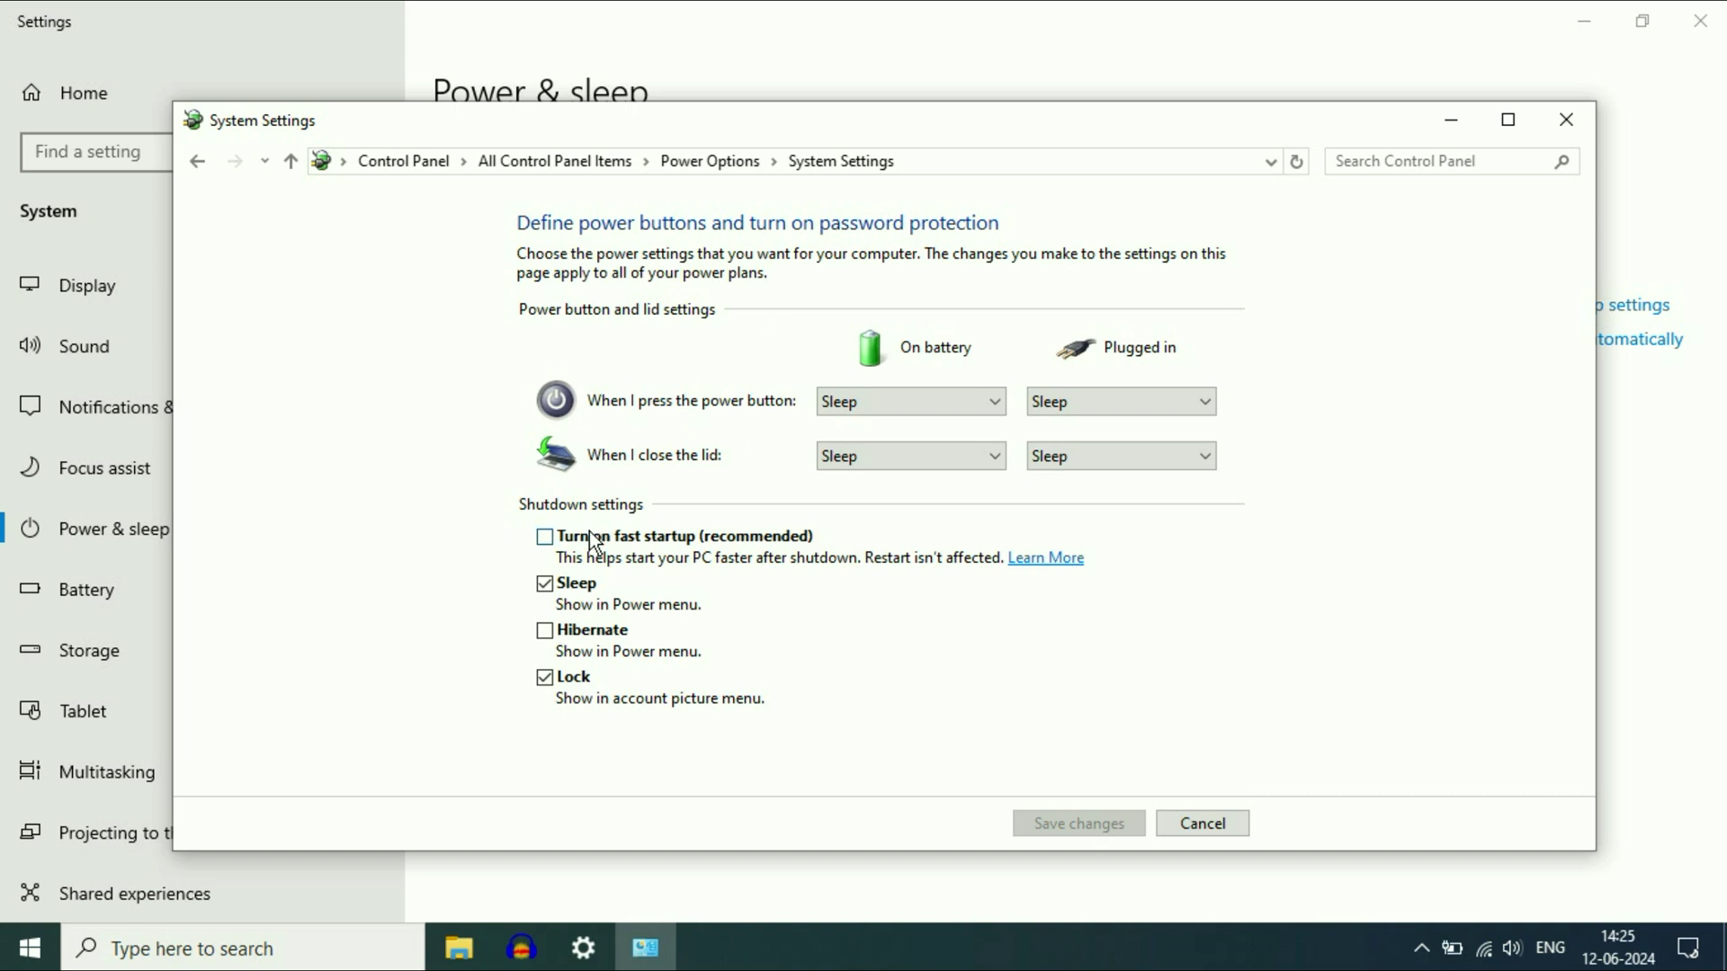
pyautogui.click(544, 537)
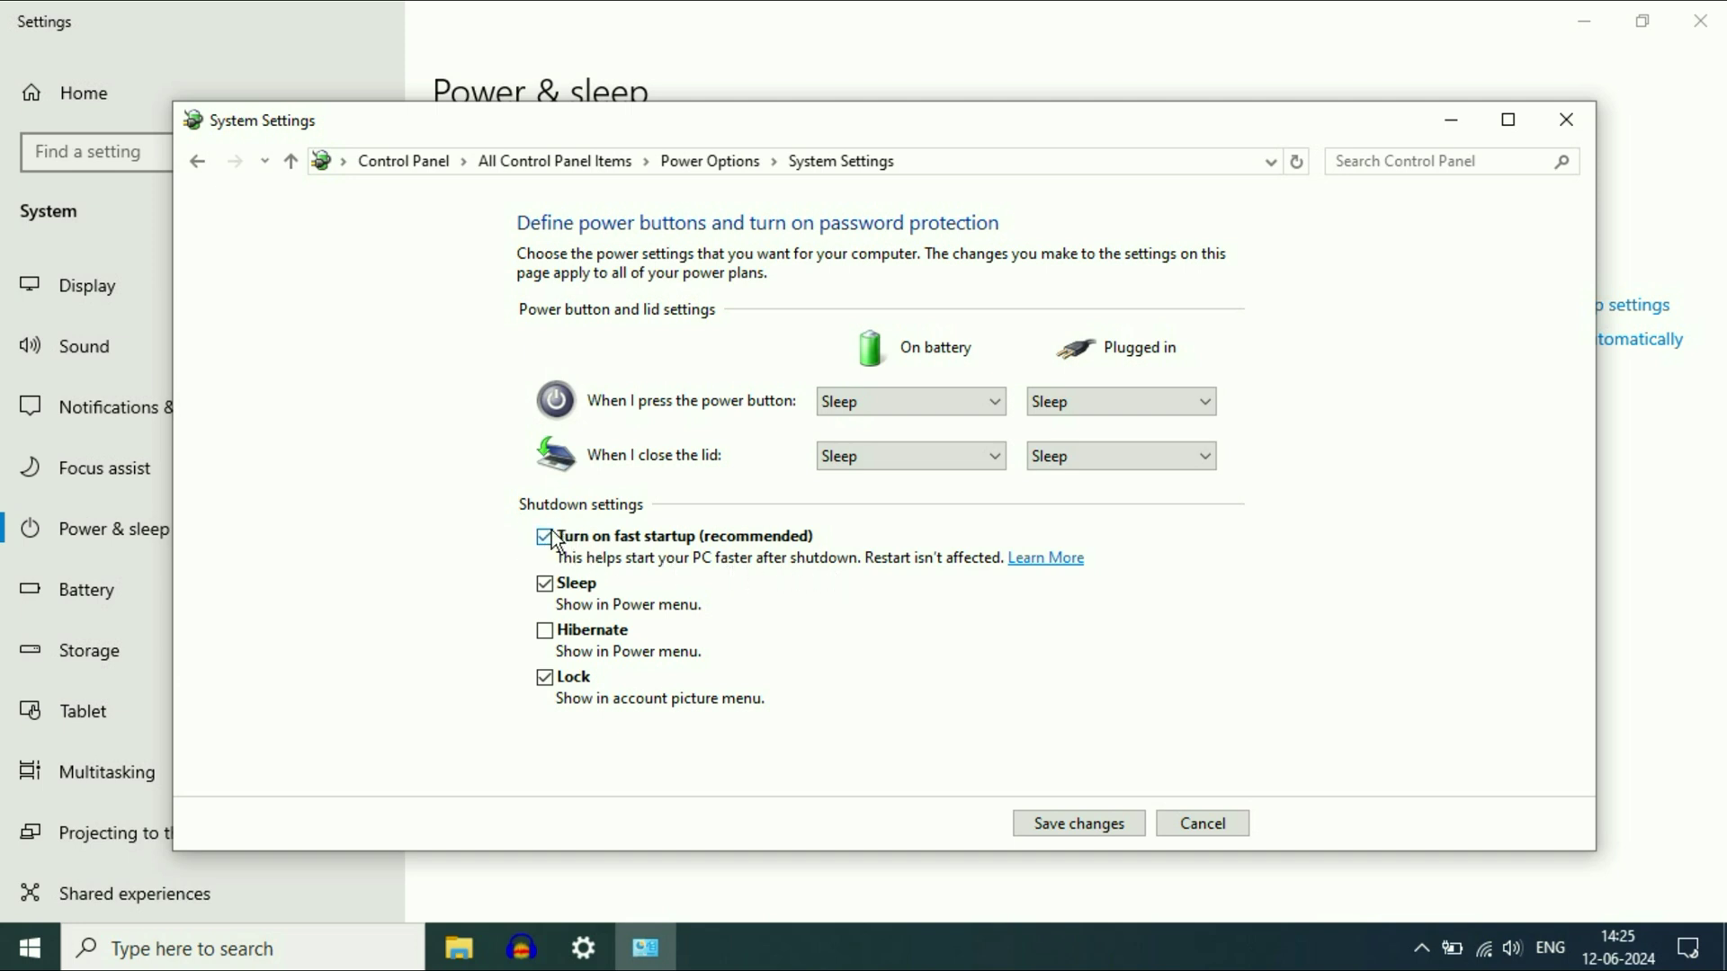
pyautogui.click(1063, 822)
pyautogui.click(1574, 126)
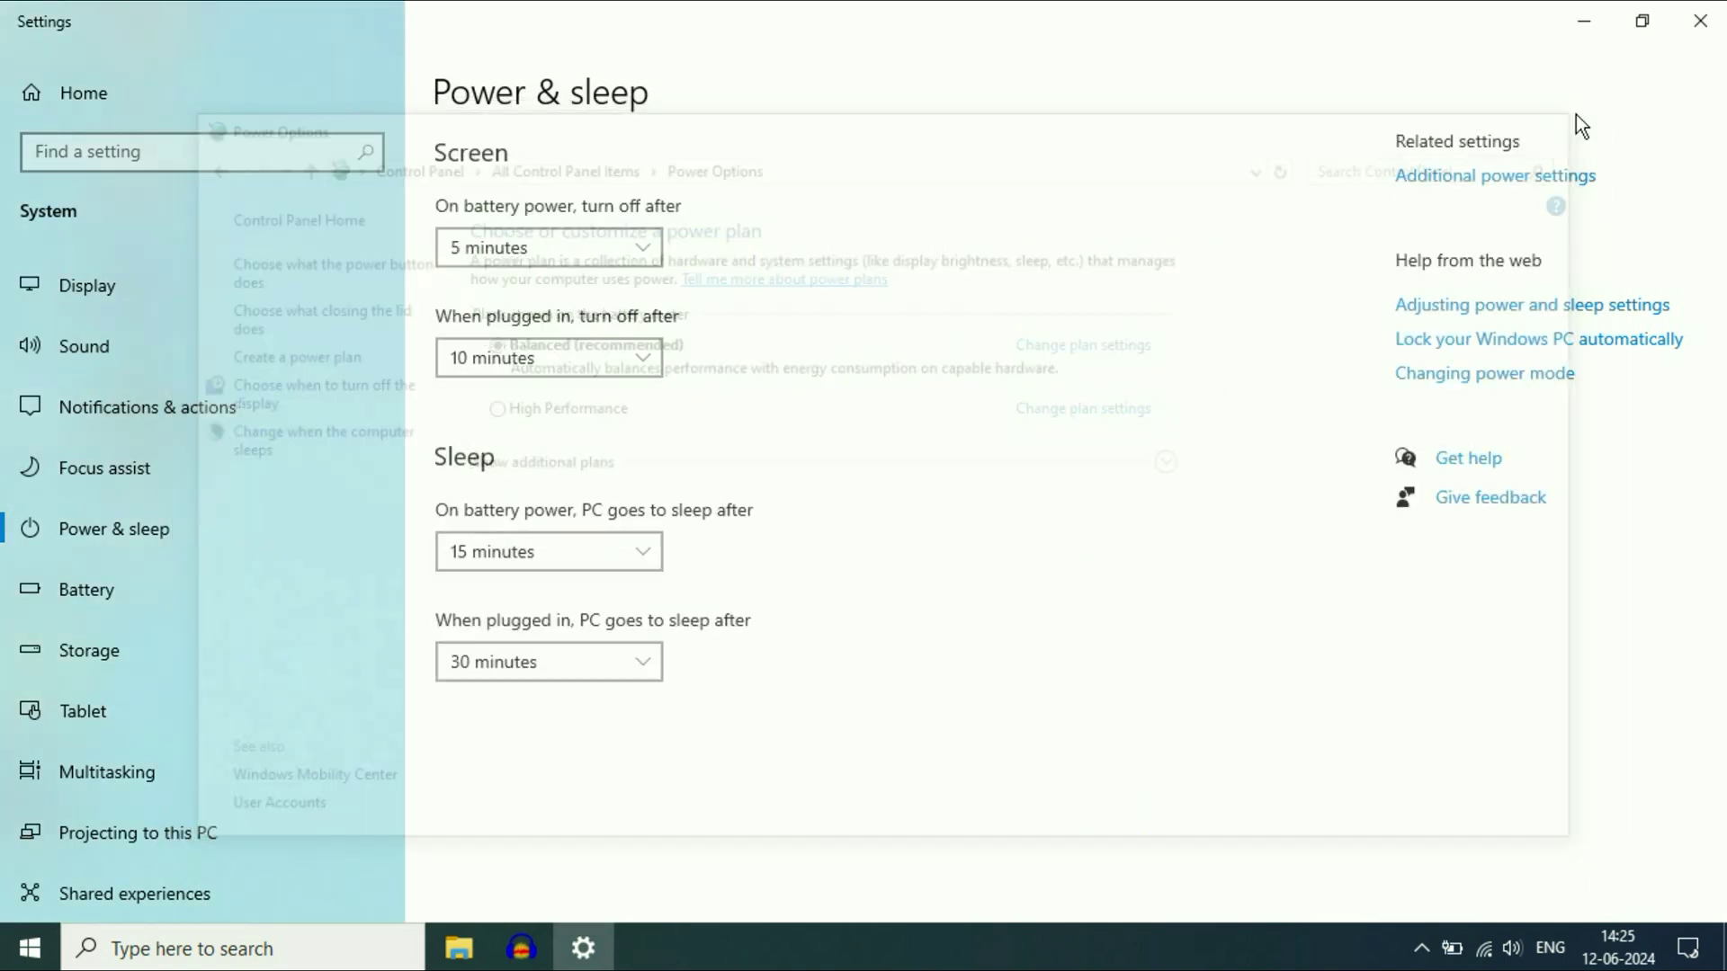
pyautogui.click(1699, 20)
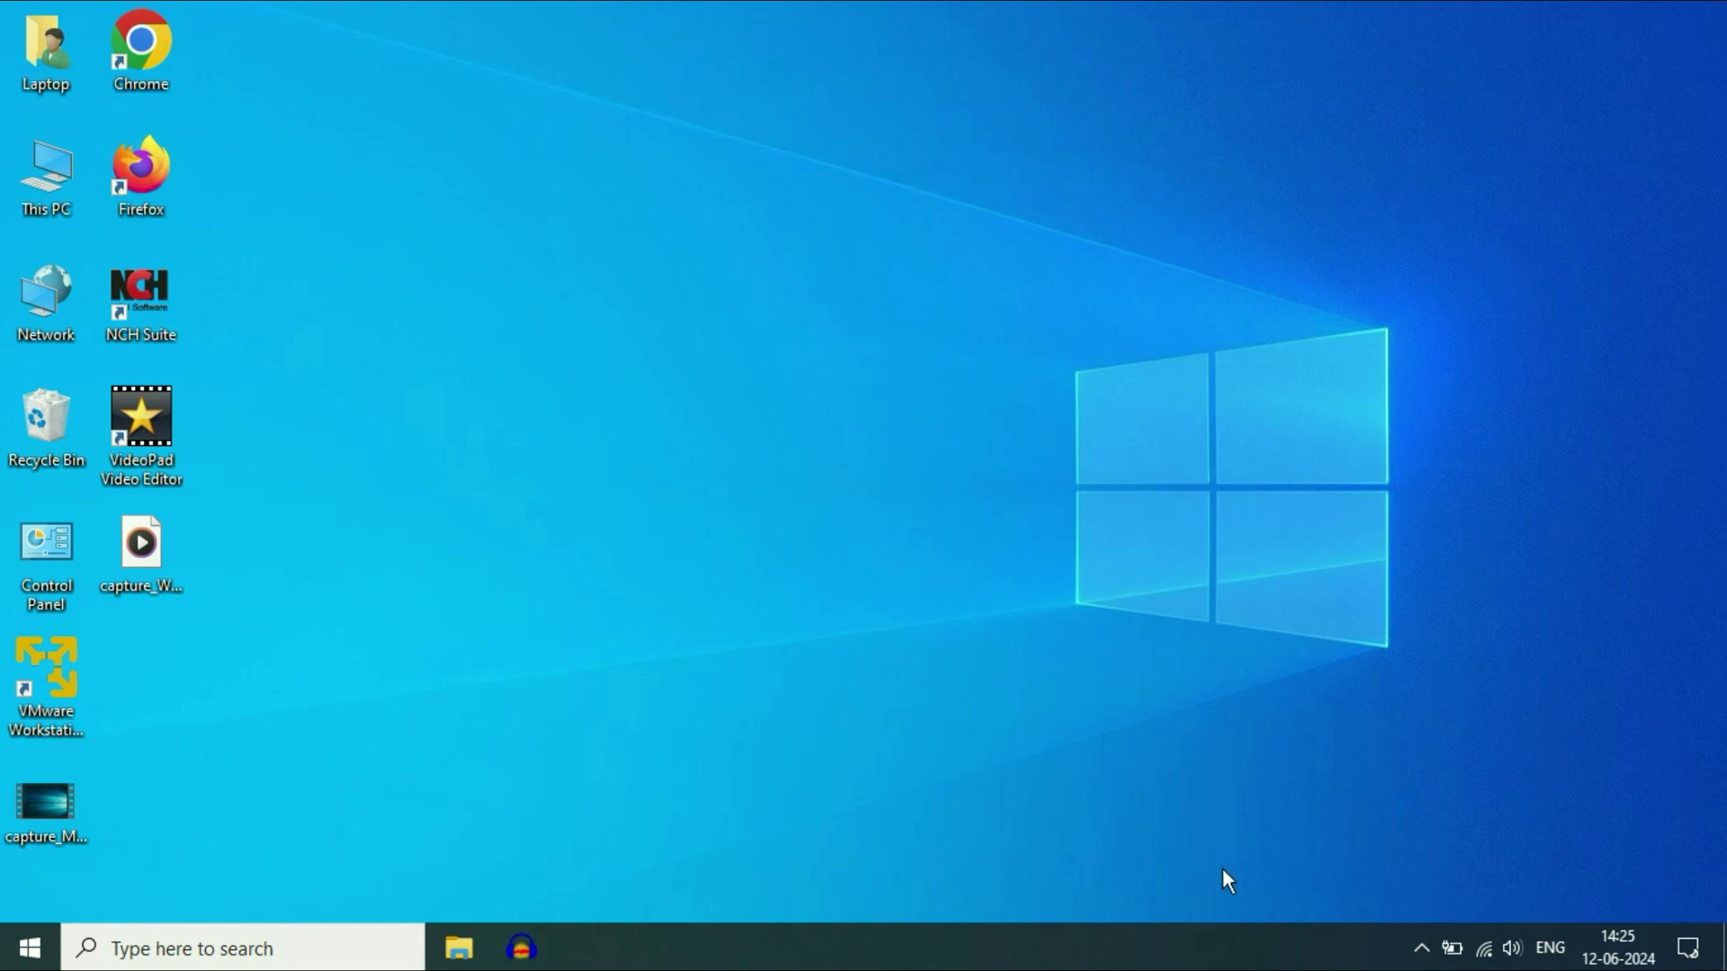
# - Launch Task Manager from the taskbar menu and show its Startup tab
pyautogui.rightClick(1201, 949)
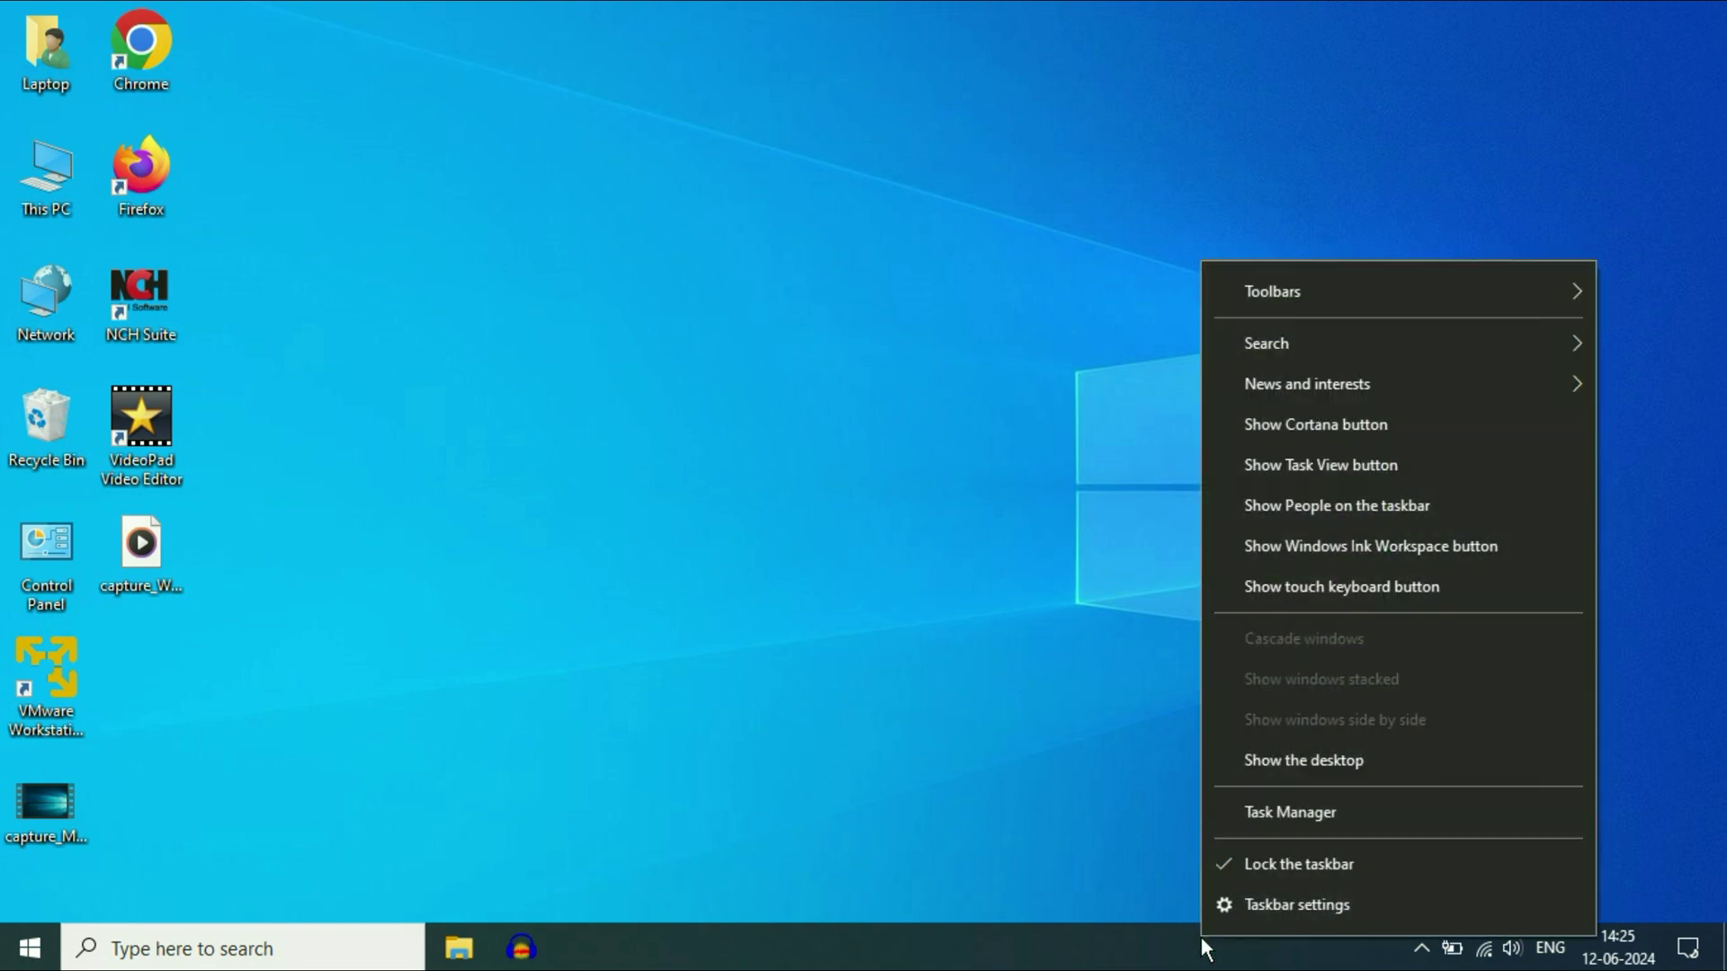
pyautogui.click(1286, 812)
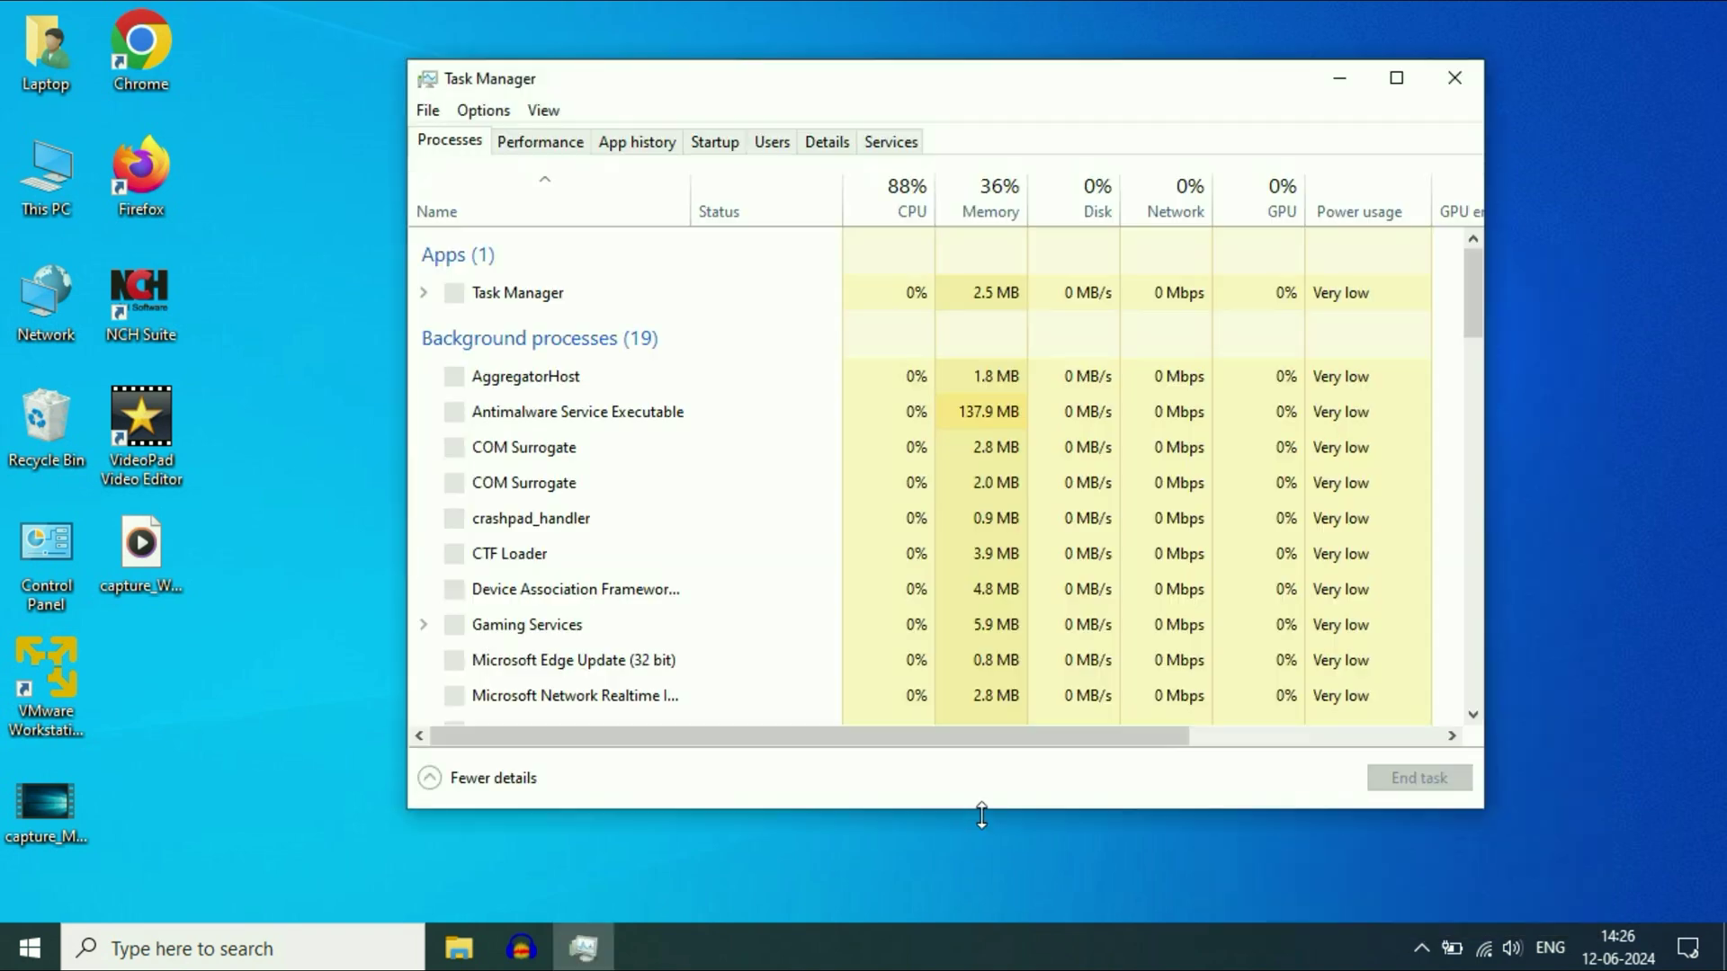
pyautogui.click(720, 144)
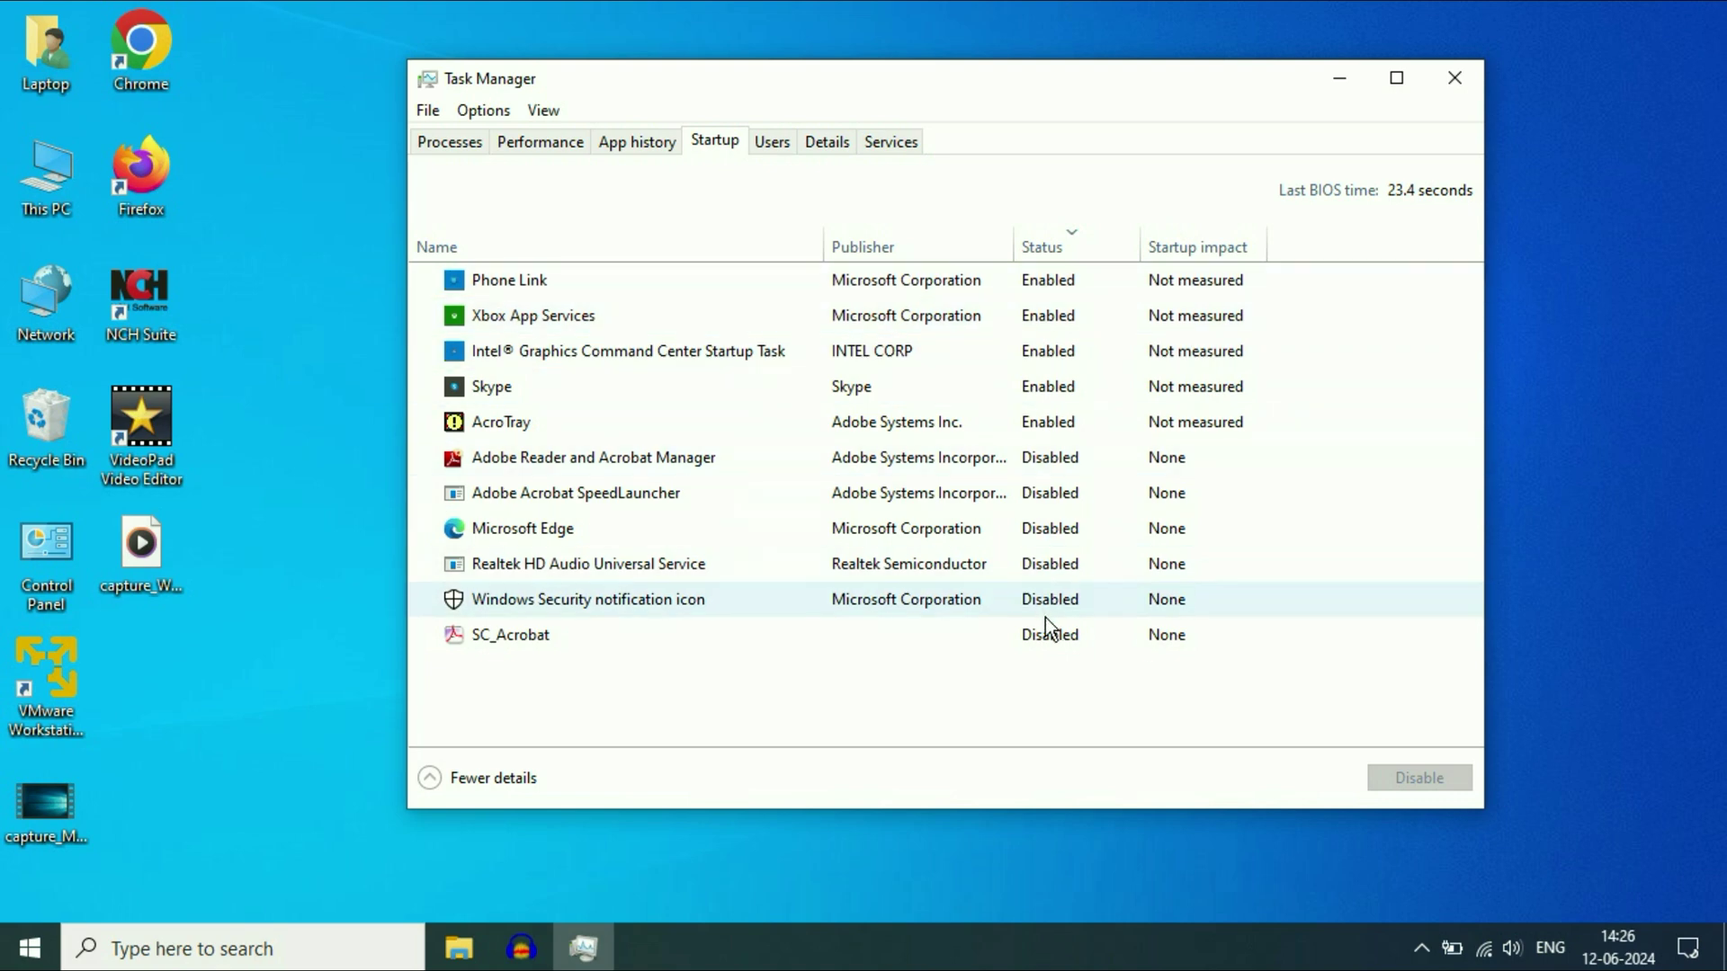
# - Disable Phone Link, Intel graphics task, Xbox App Services, AcroTray and Skype at startup, then close Task Manager
pyautogui.rightClick(980, 284)
pyautogui.click(1027, 302)
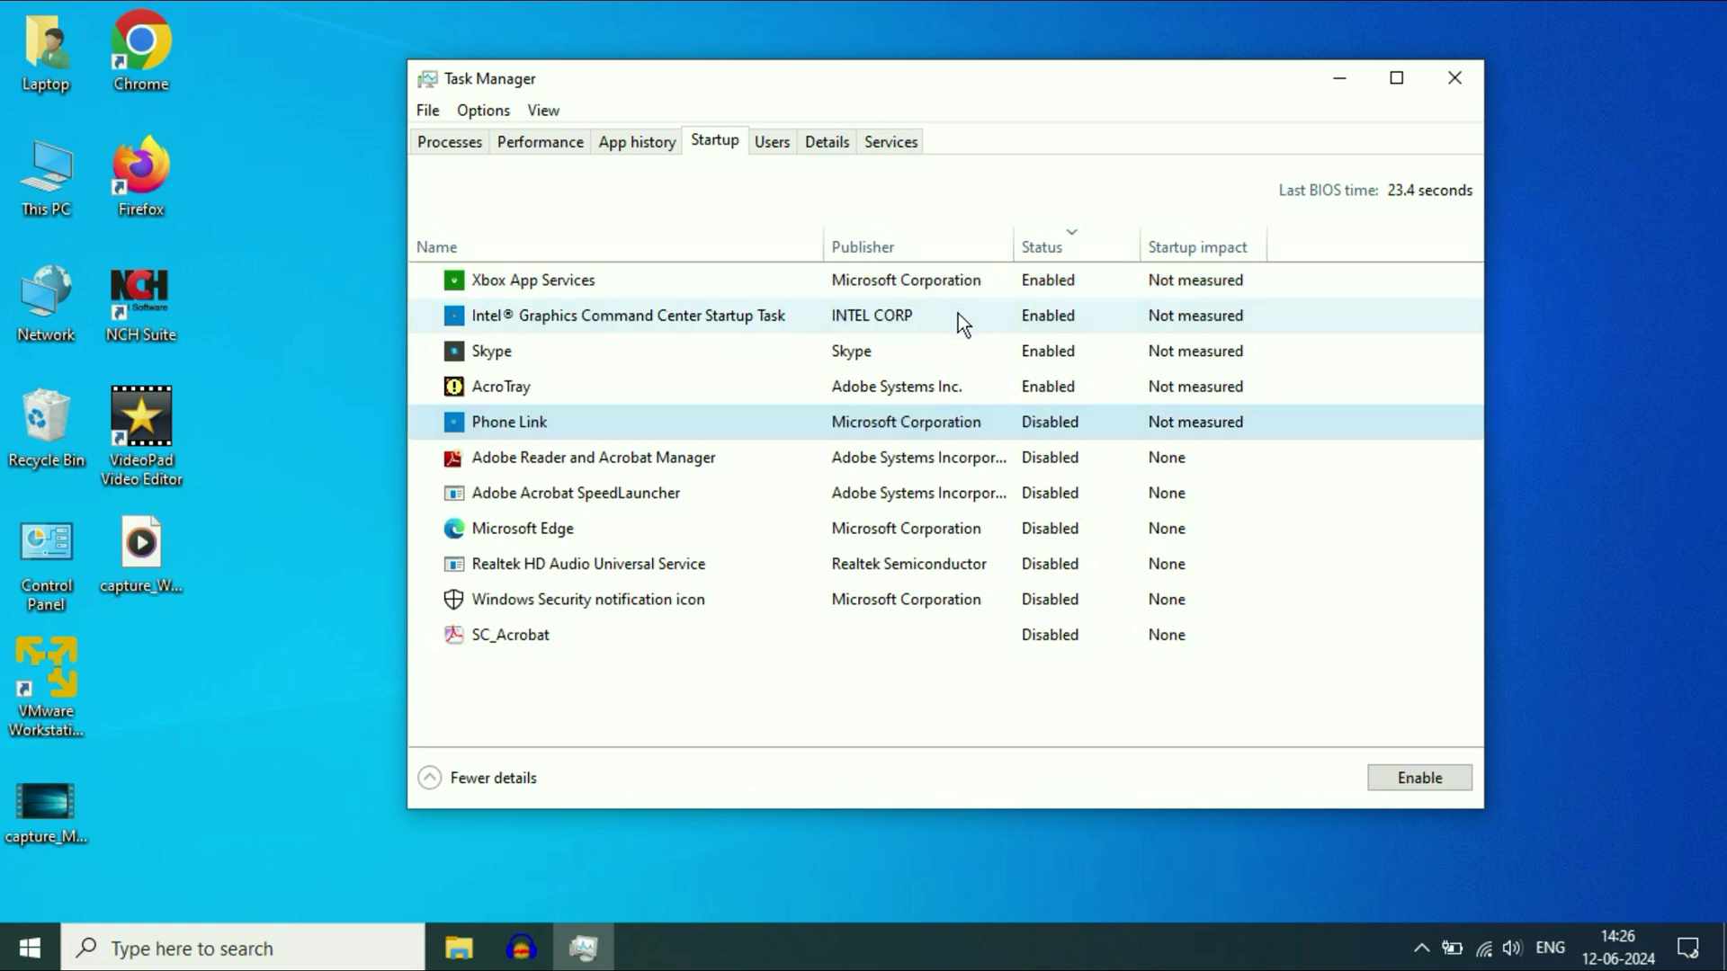
pyautogui.rightClick(955, 313)
pyautogui.click(992, 329)
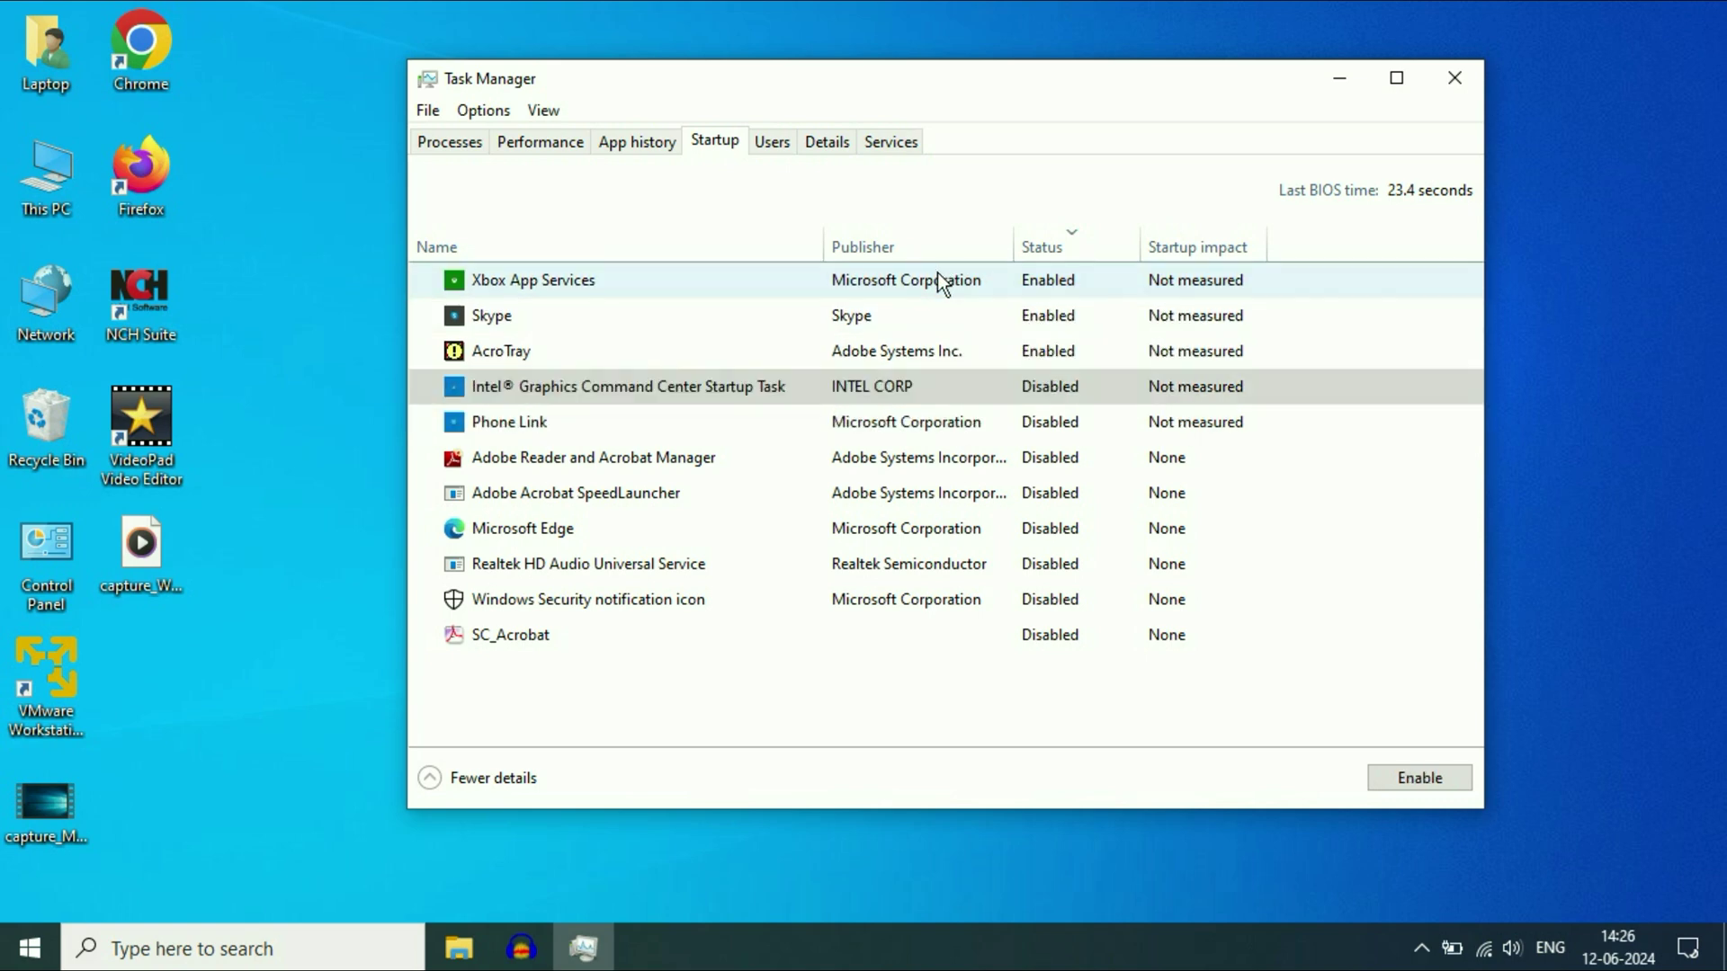
pyautogui.rightClick(940, 277)
pyautogui.click(984, 288)
pyautogui.rightClick(946, 319)
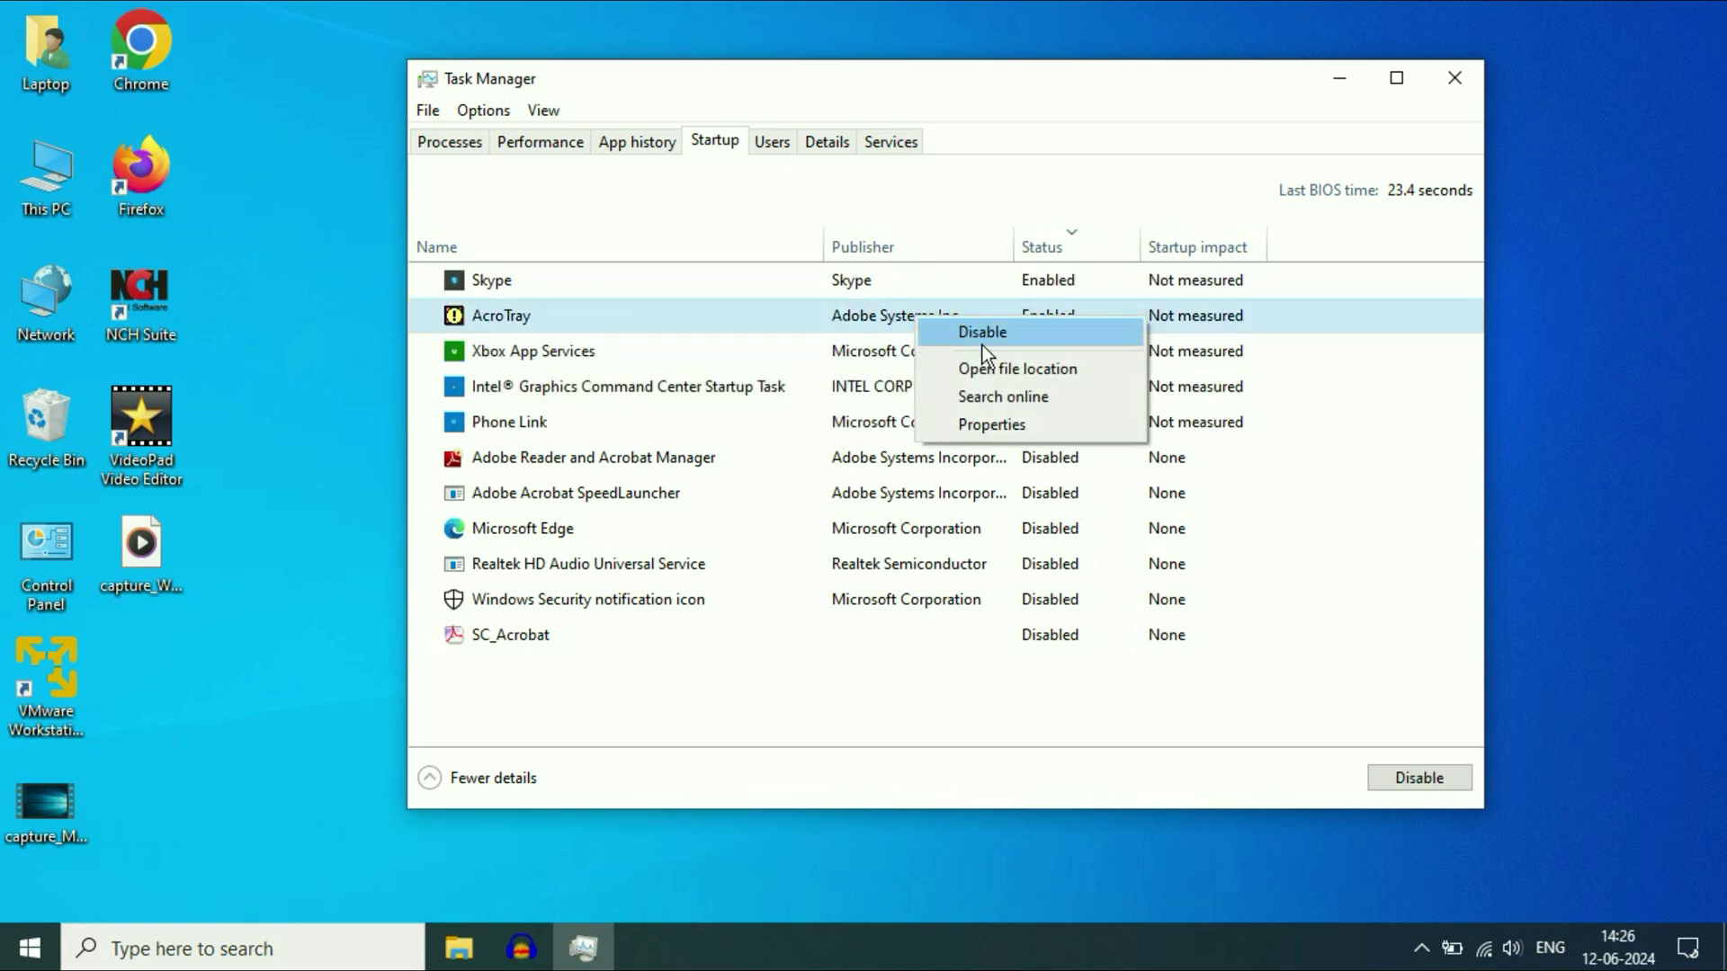
pyautogui.click(982, 331)
pyautogui.rightClick(989, 279)
pyautogui.click(1008, 290)
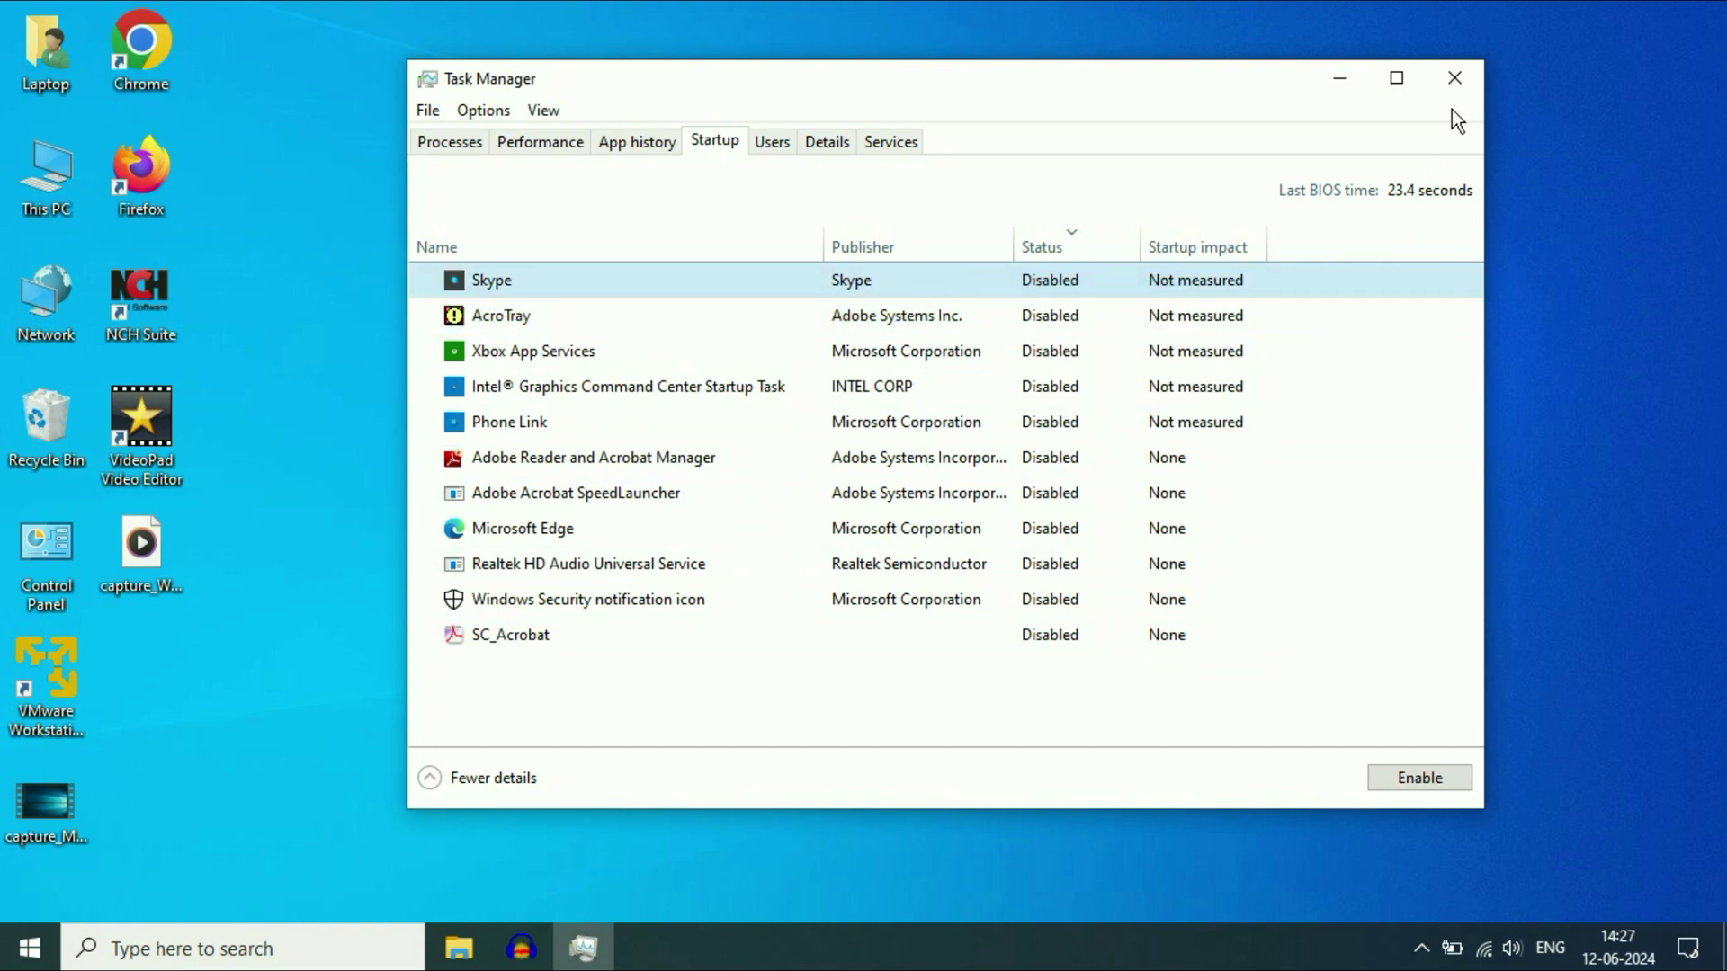
pyautogui.click(1452, 79)
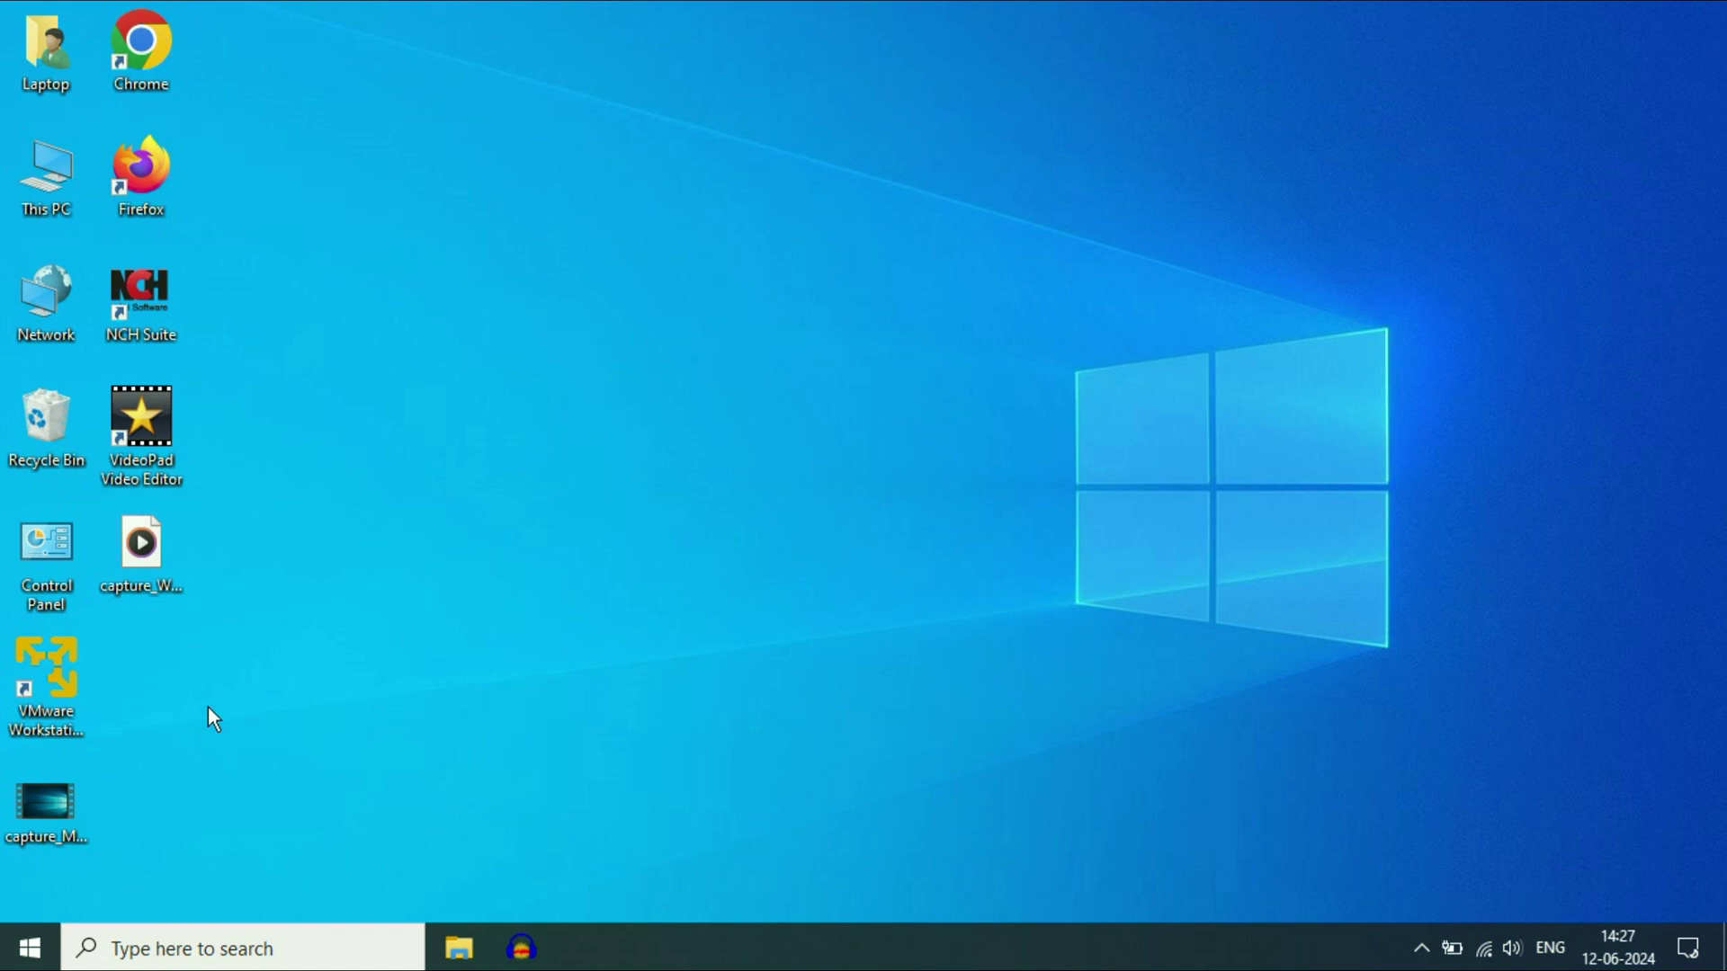
# - Open Device Manager maximised and expand Display adapters showing Intel UHD Graphics 620 and NVIDIA GeForce MX110
pyautogui.rightClick(28, 946)
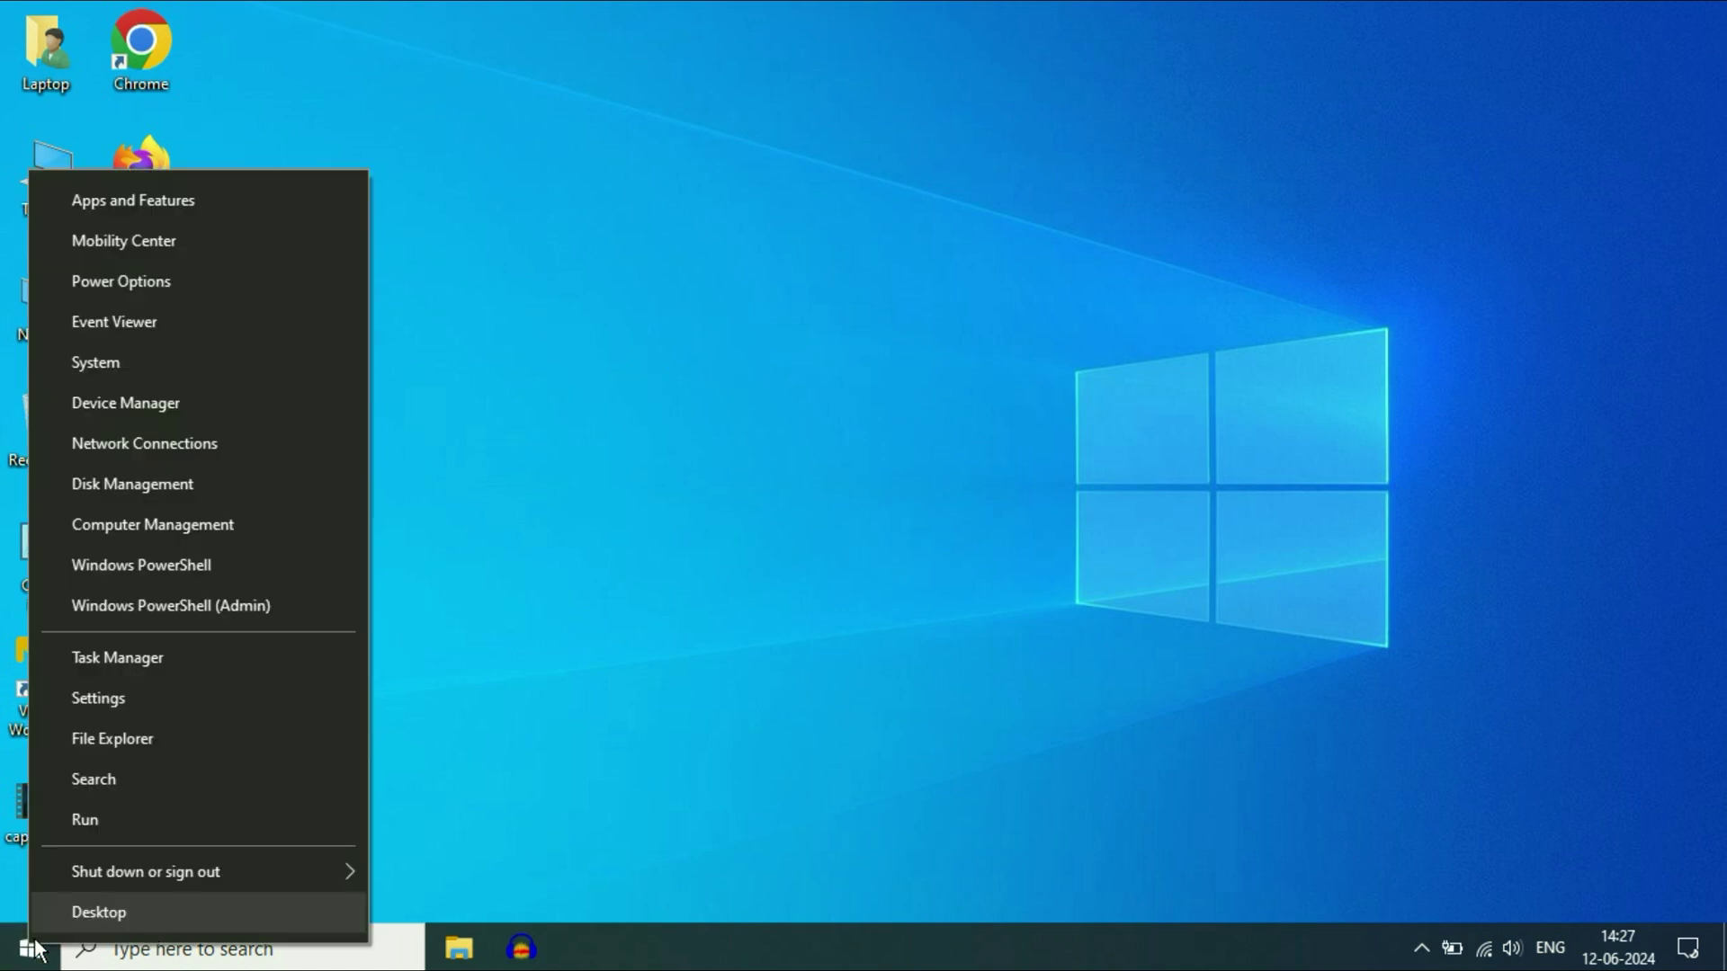
pyautogui.click(137, 406)
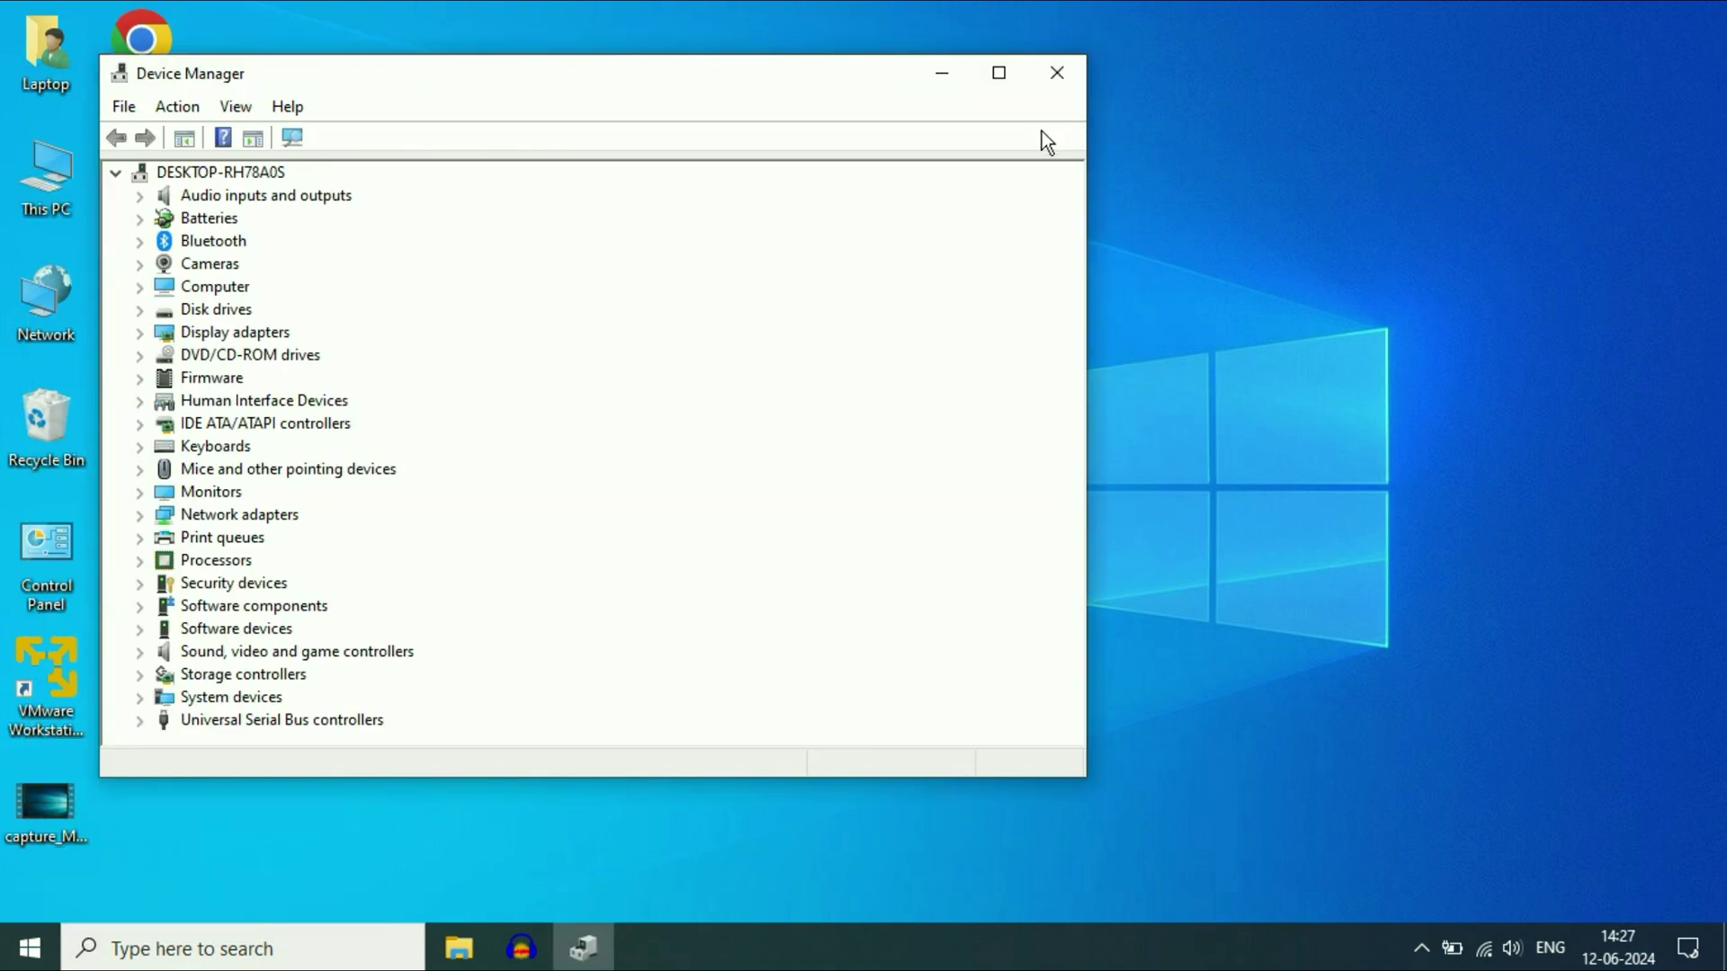
pyautogui.click(997, 74)
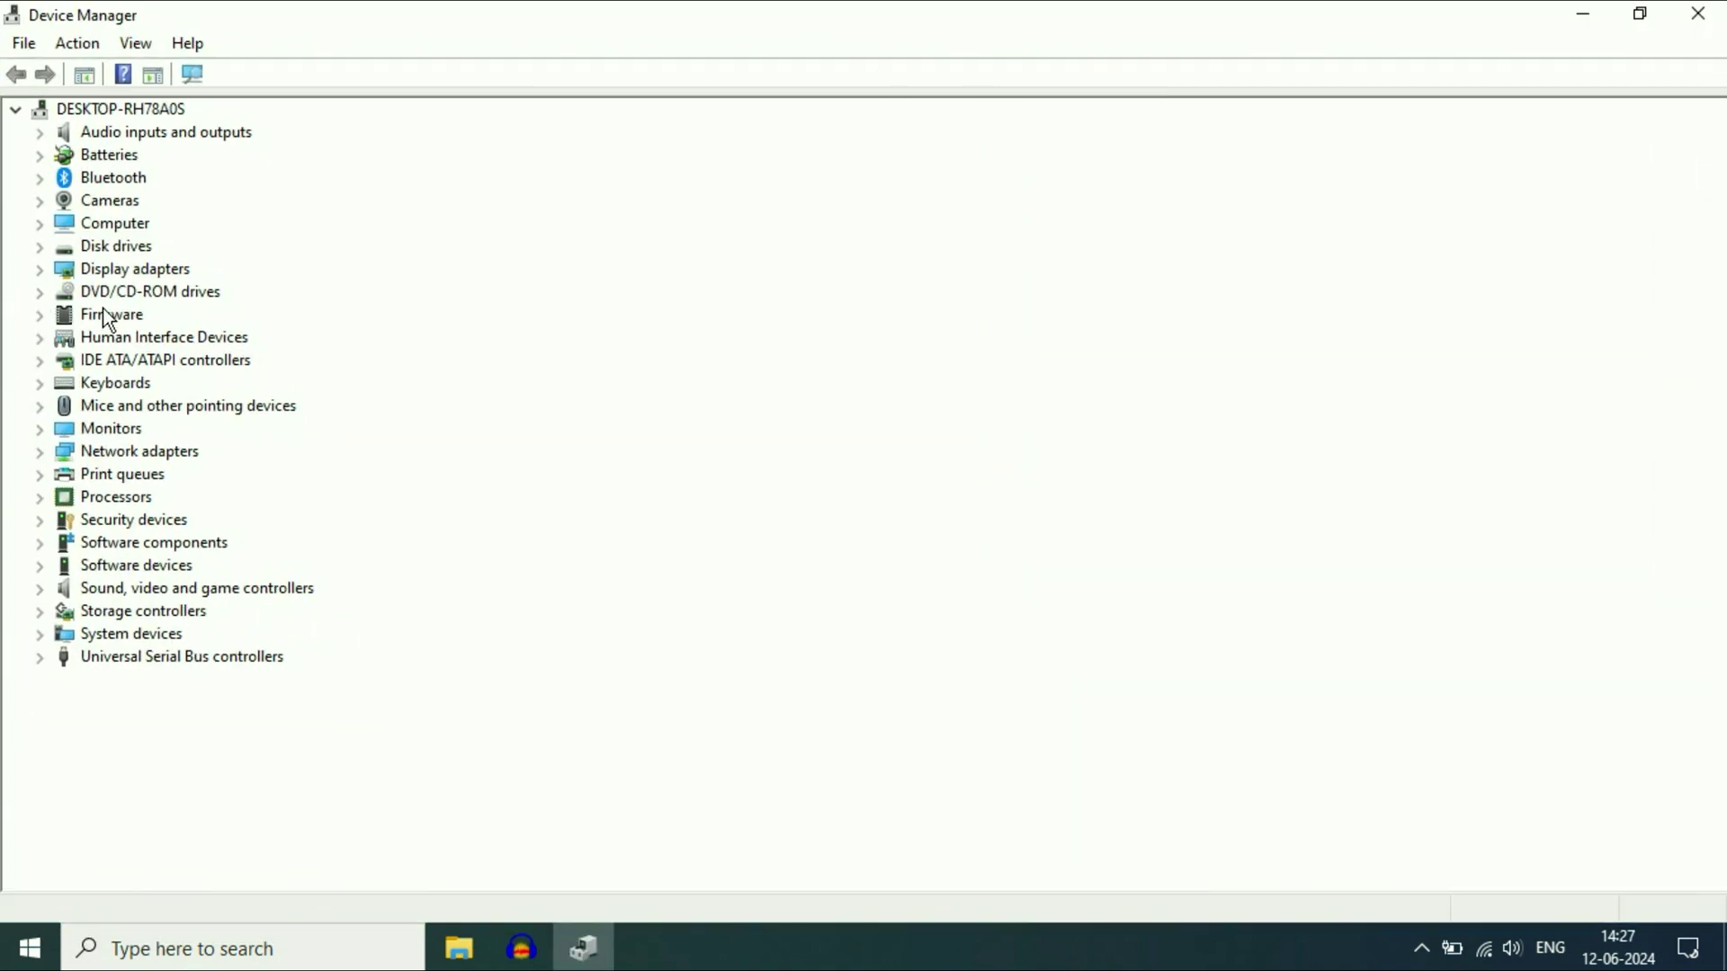
pyautogui.click(114, 270)
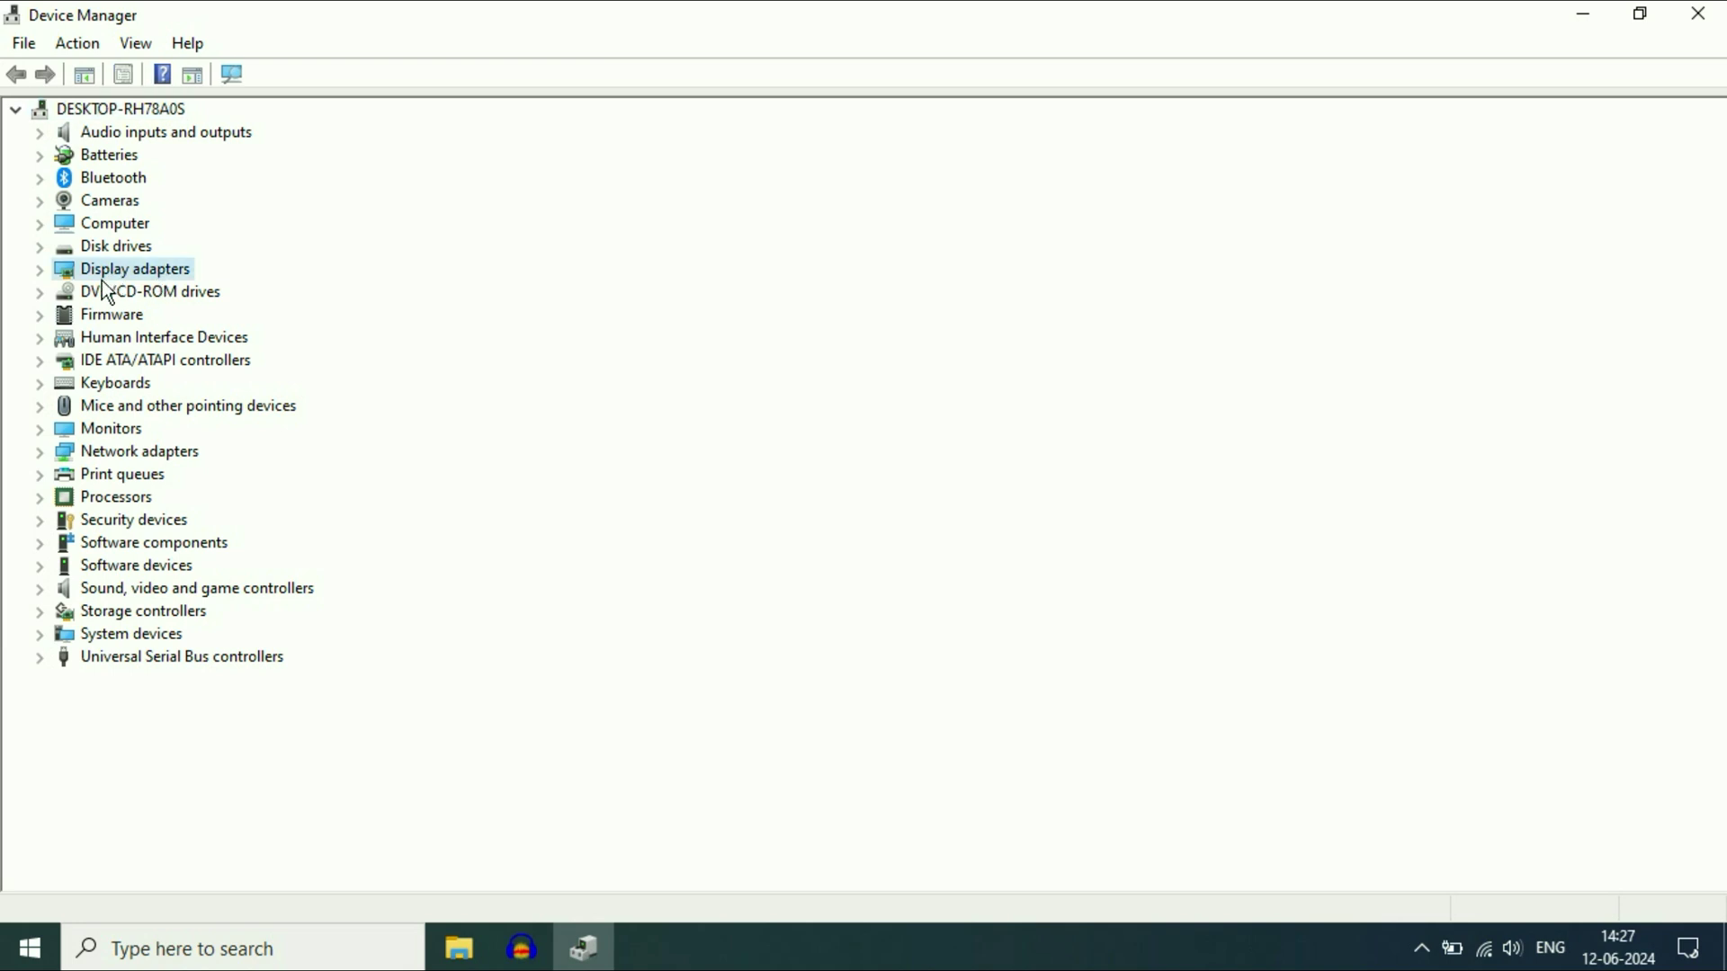
pyautogui.click(40, 269)
pyautogui.click(230, 295)
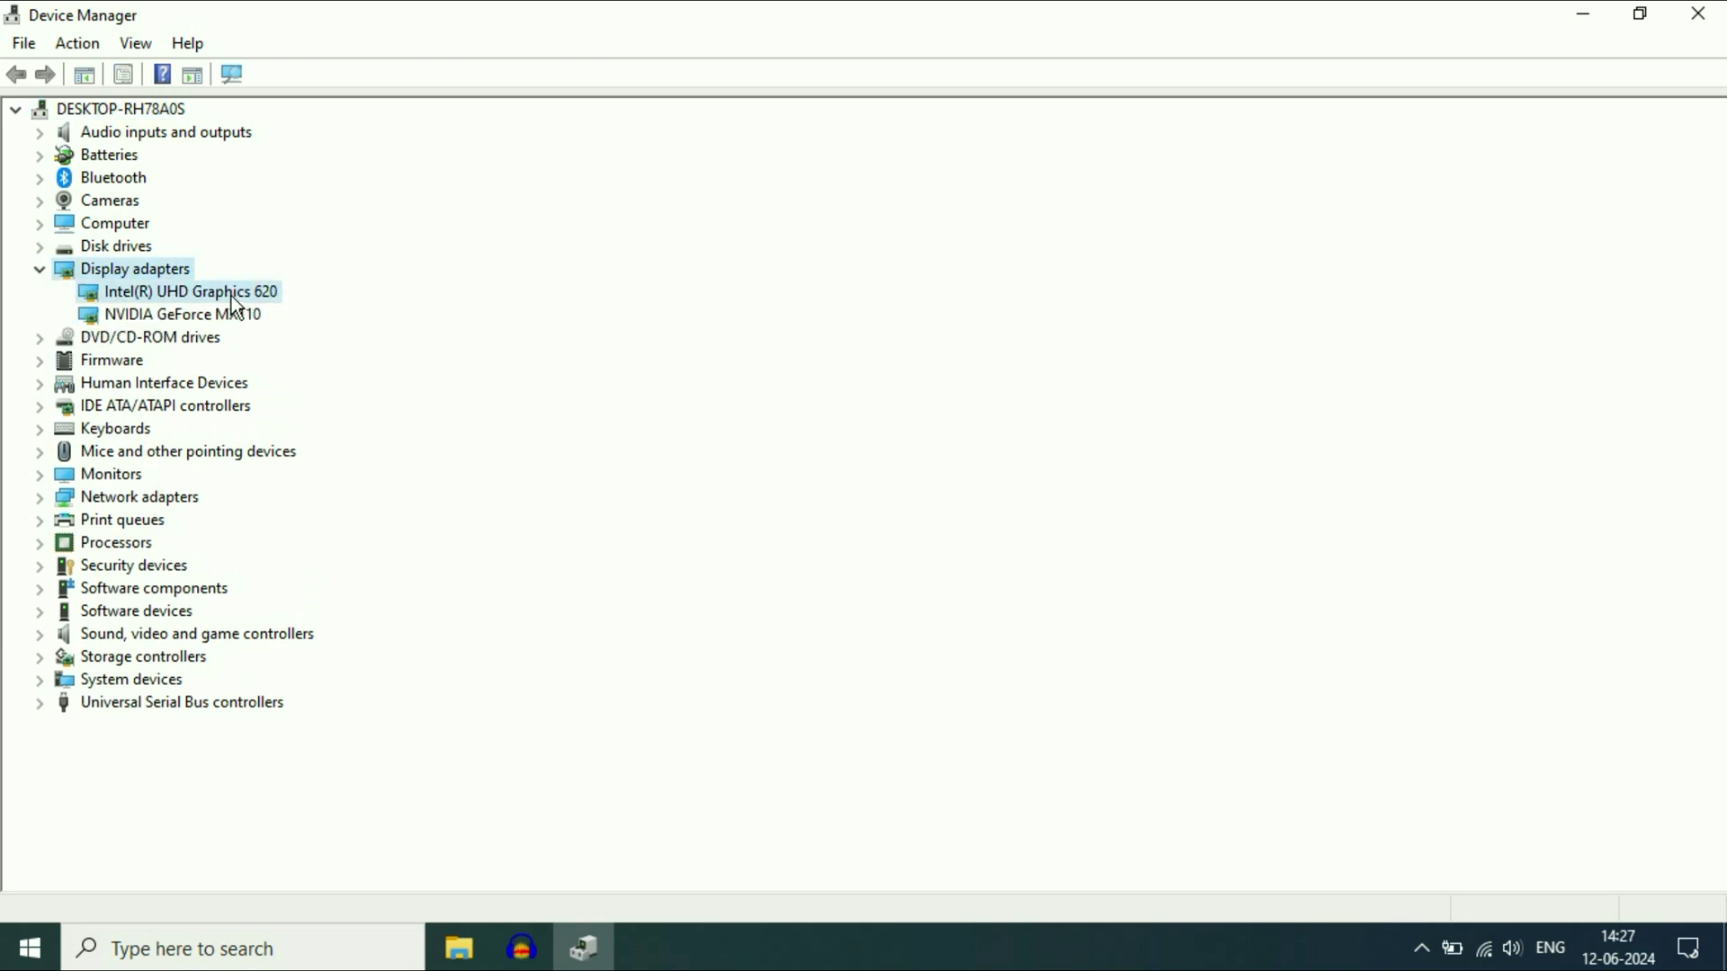
pyautogui.click(151, 317)
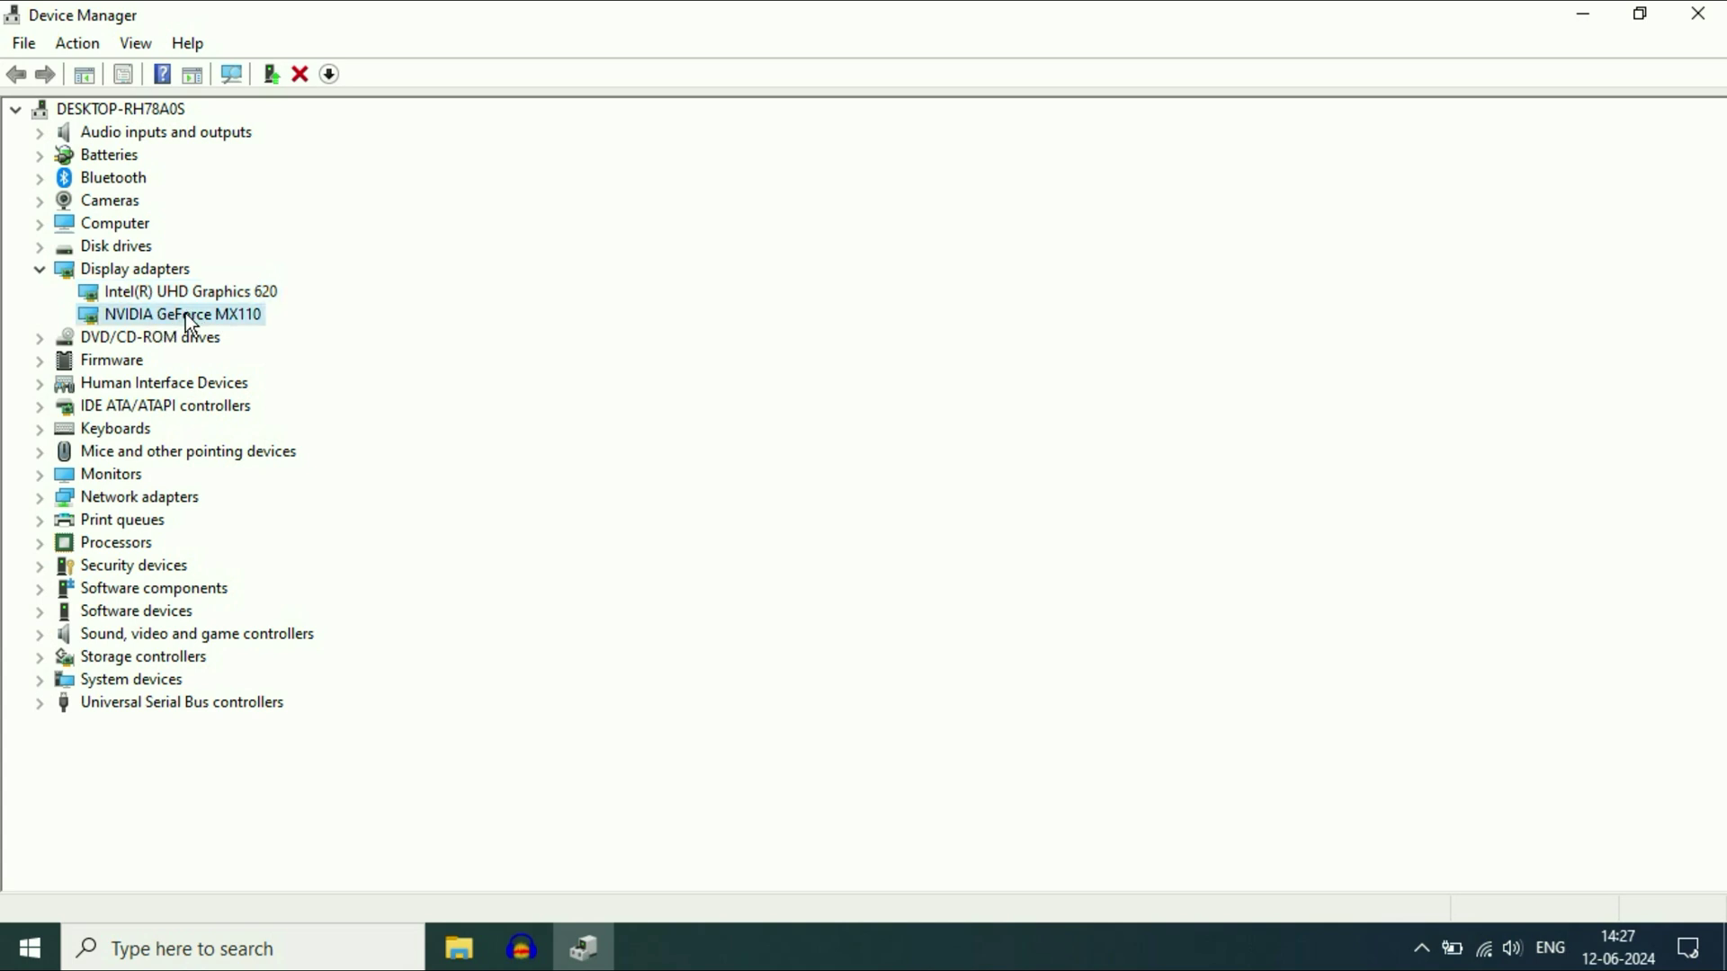
pyautogui.click(194, 293)
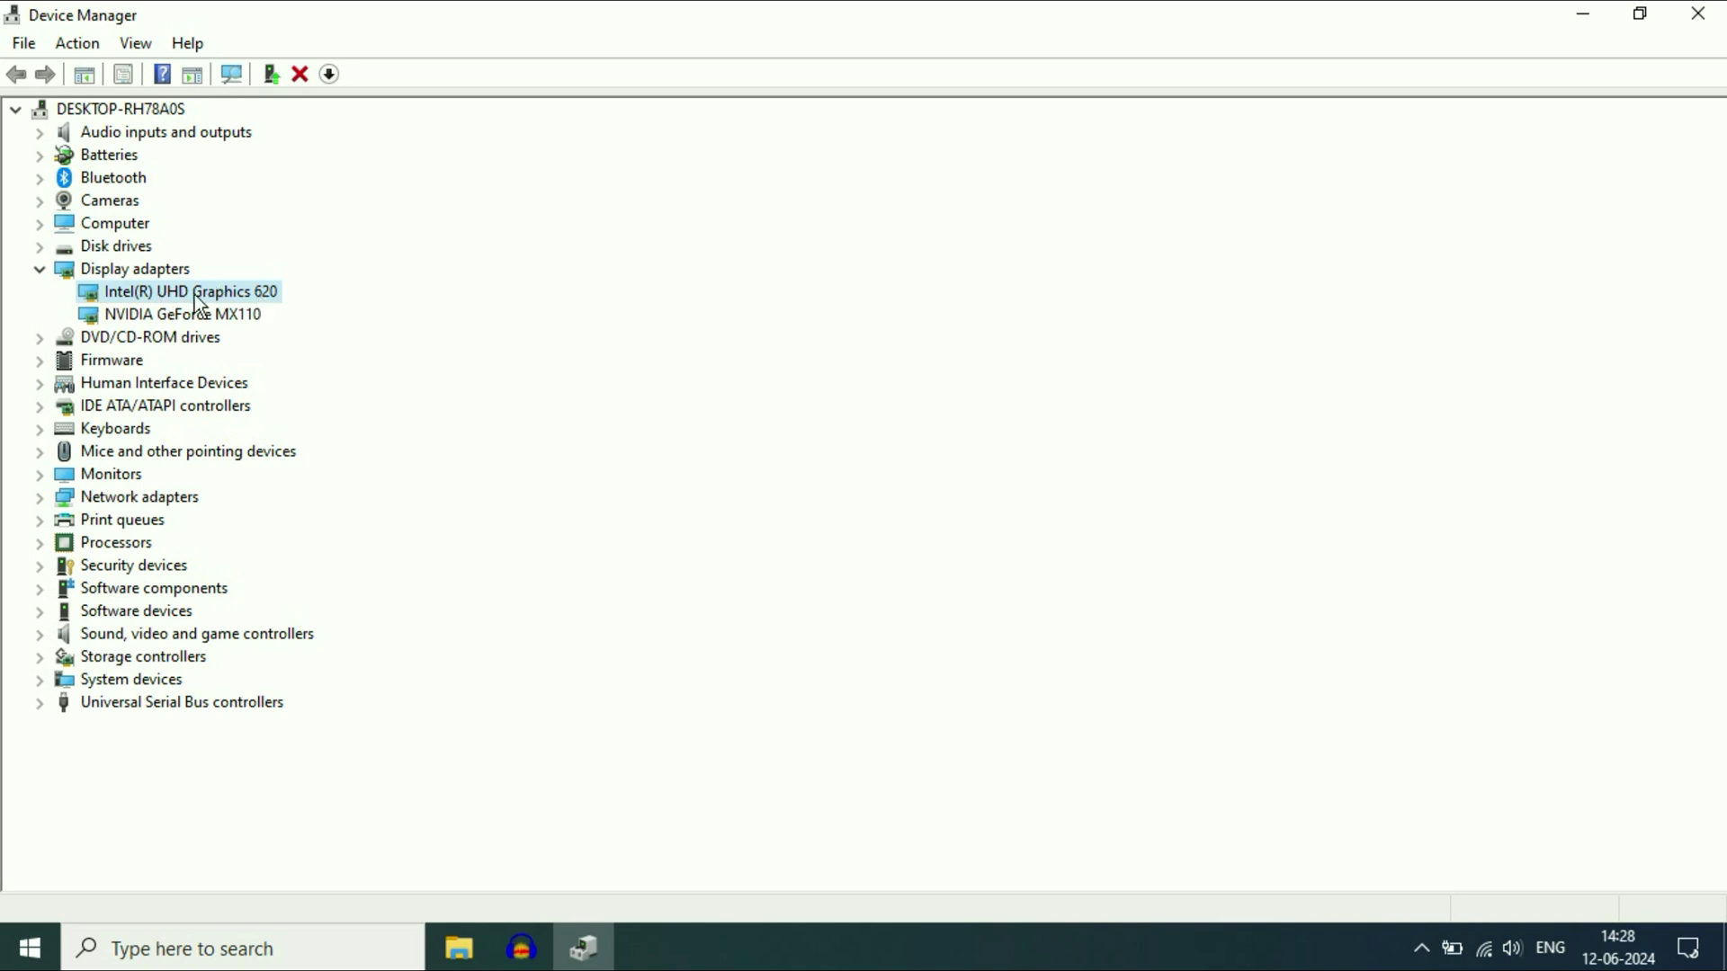
# - Run an automatic driver search for Intel(R) UHD Graphics 620 and dismiss the already-installed notice
pyautogui.rightClick(216, 293)
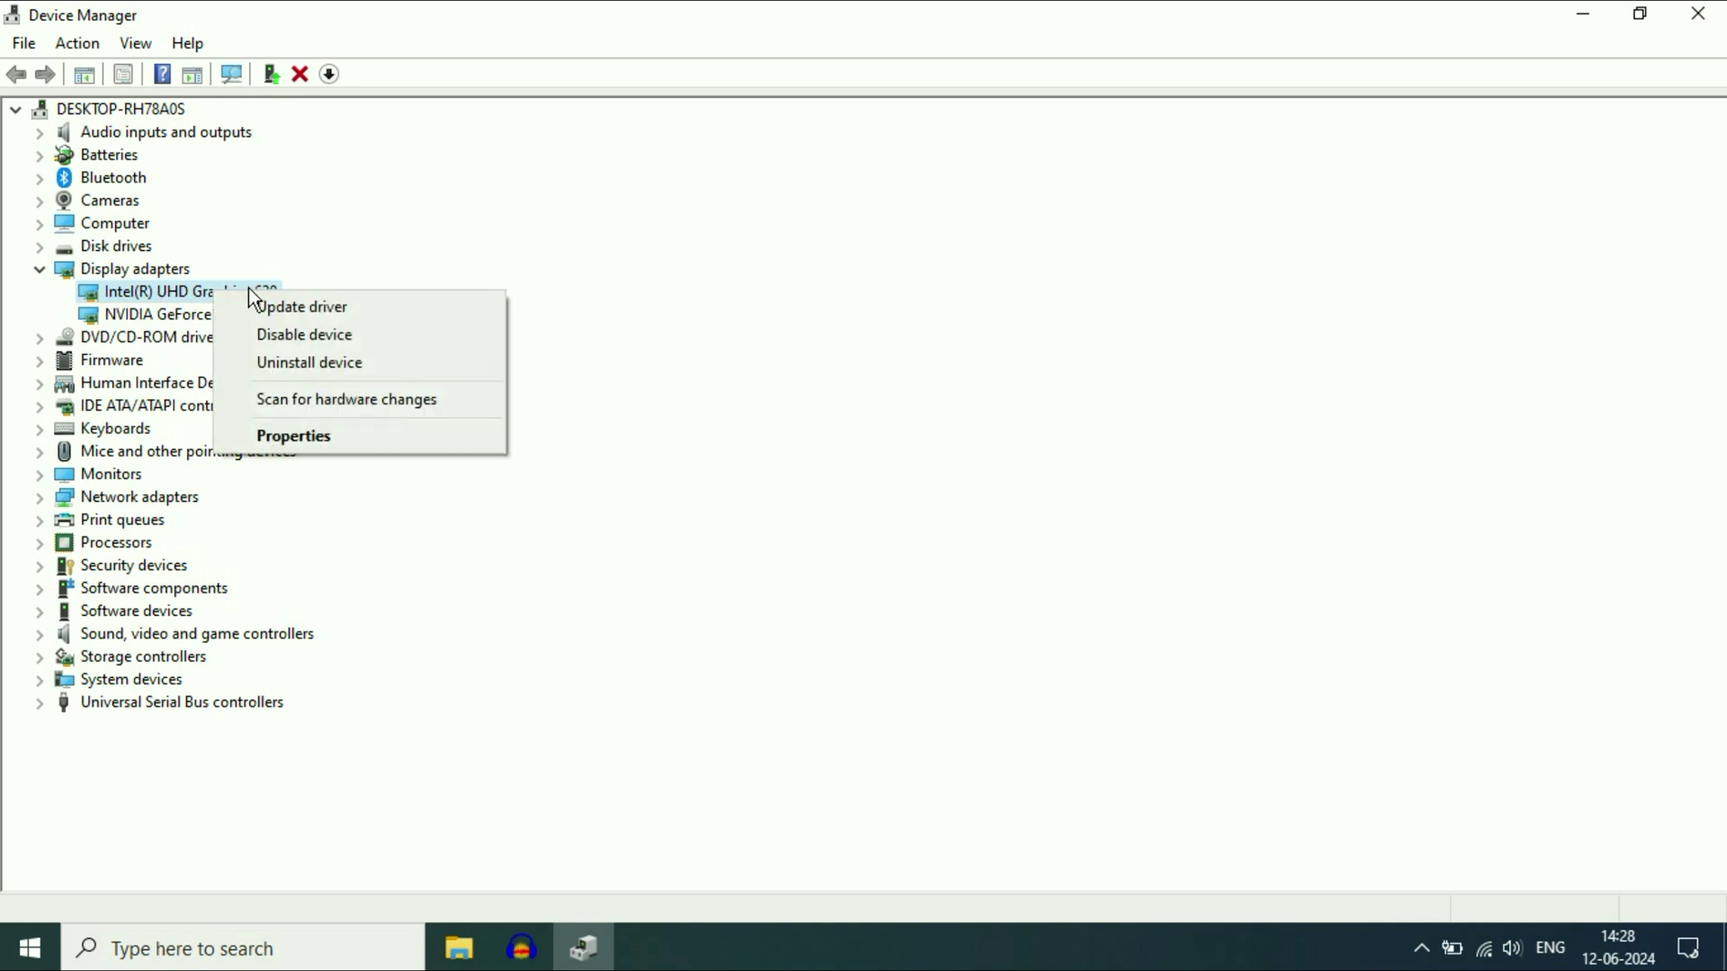
pyautogui.click(322, 313)
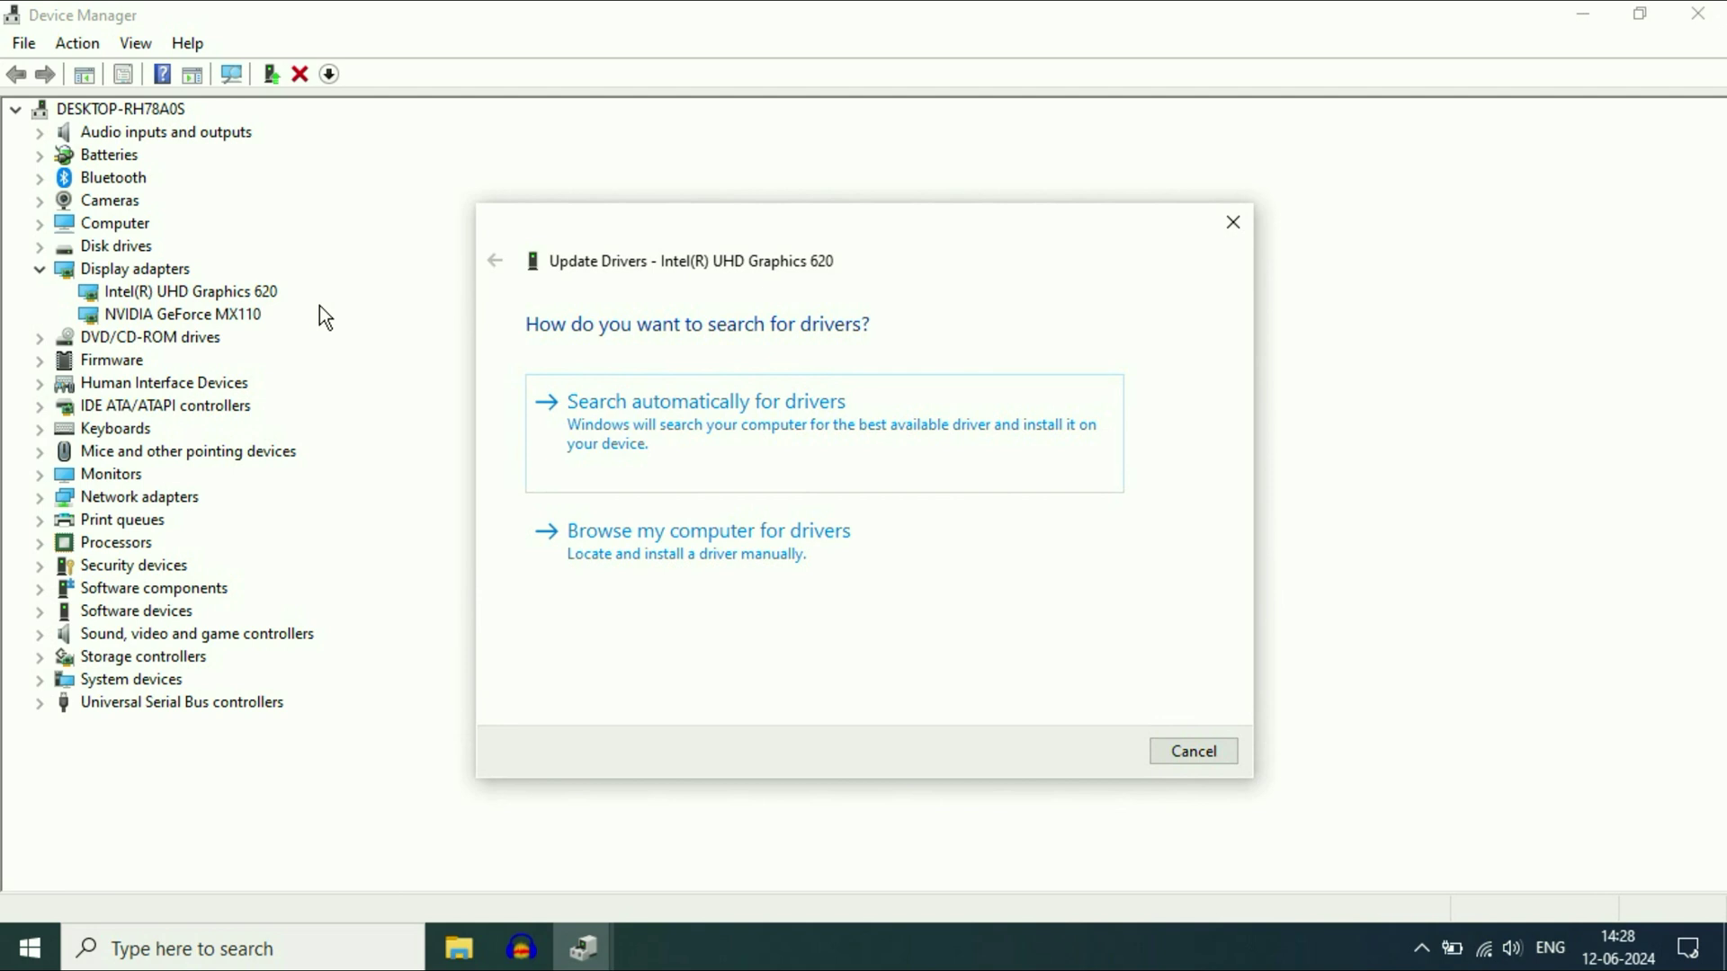
pyautogui.click(701, 430)
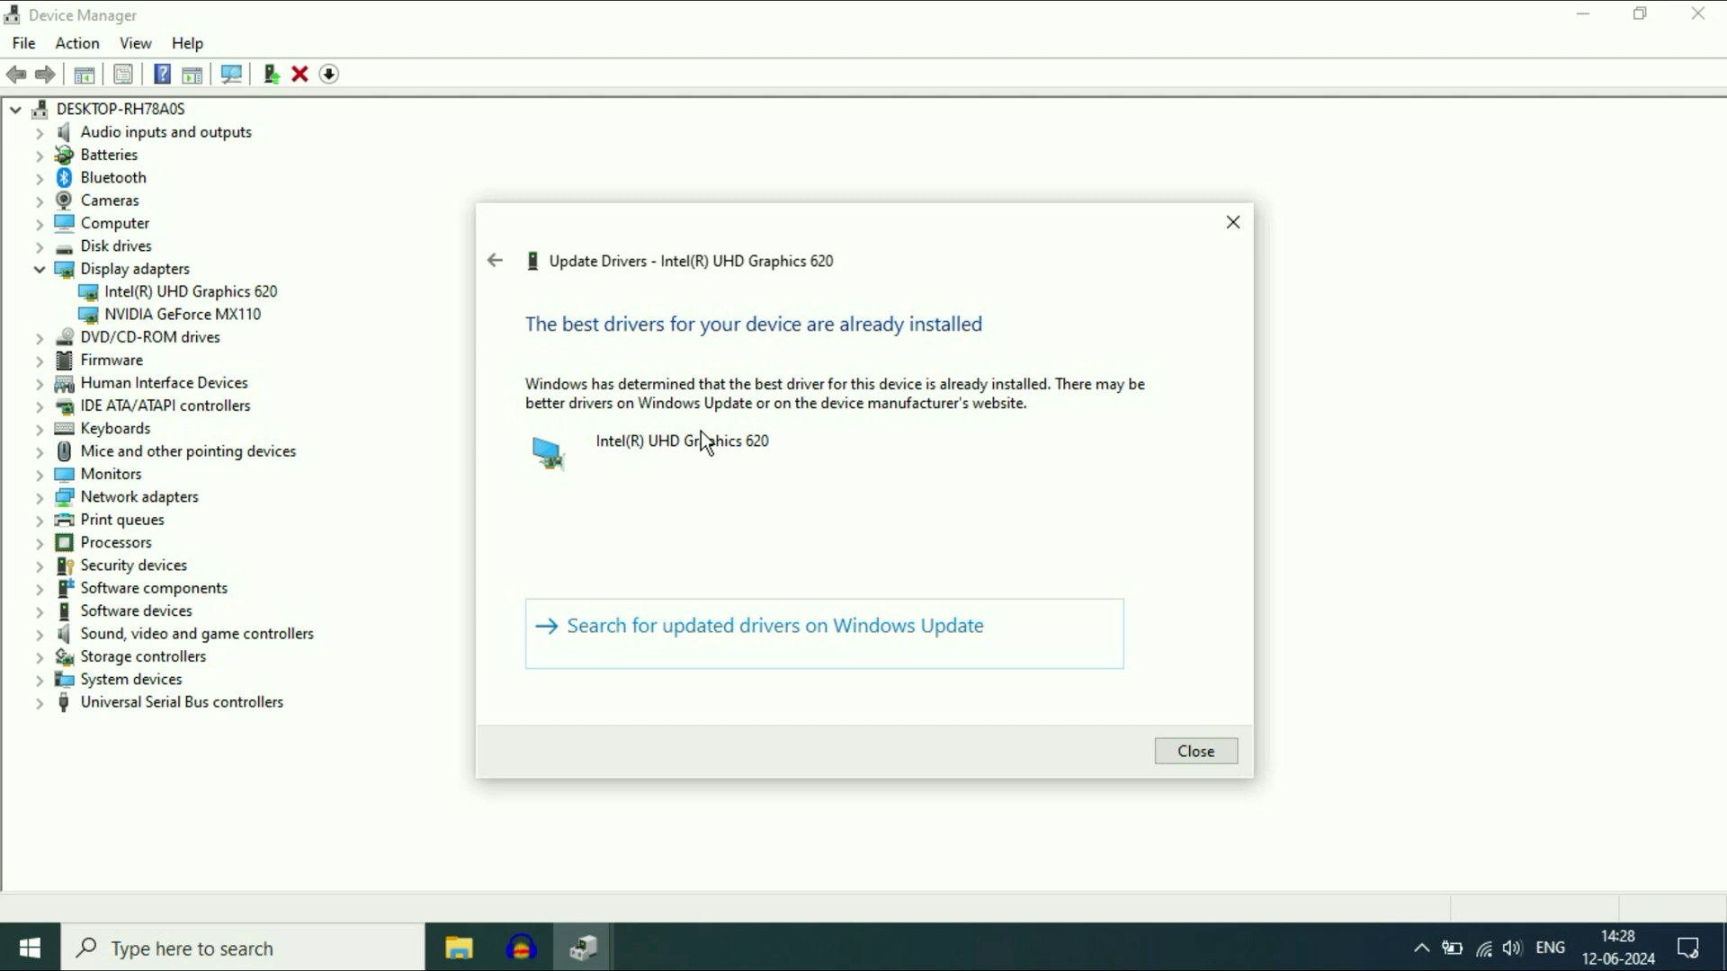
pyautogui.click(1175, 752)
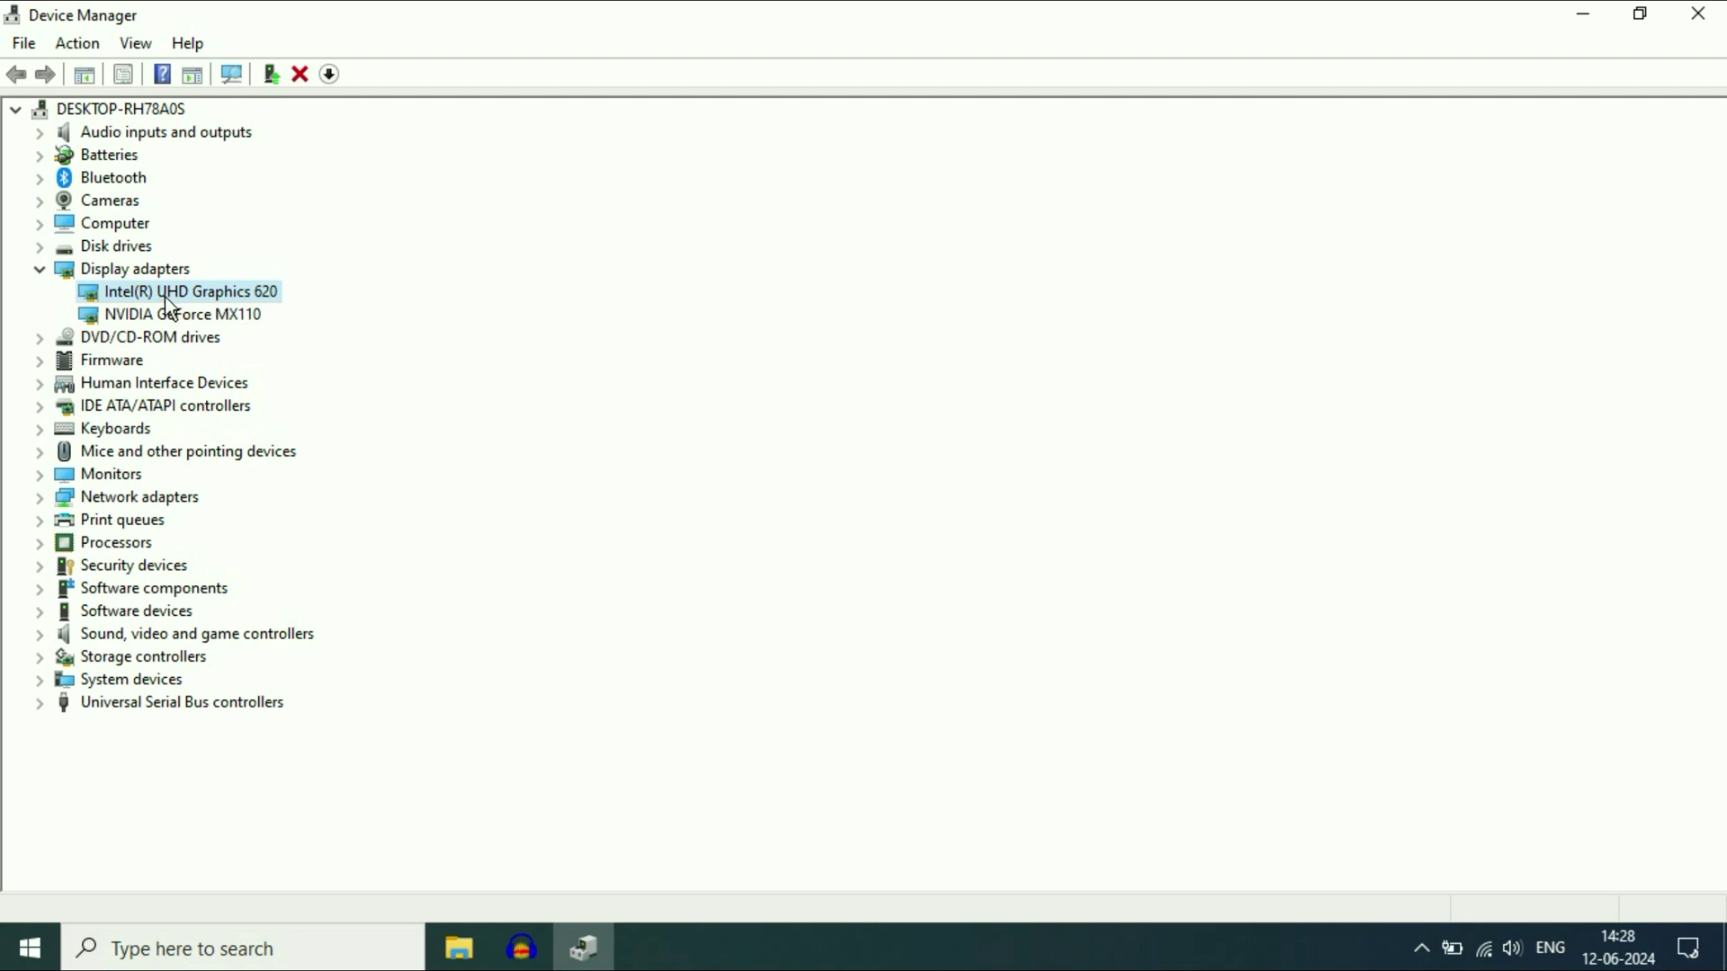
# - Reinstall the first compatible Intel(R) UHD Graphics 620 driver from this computer's driver list
pyautogui.rightClick(216, 290)
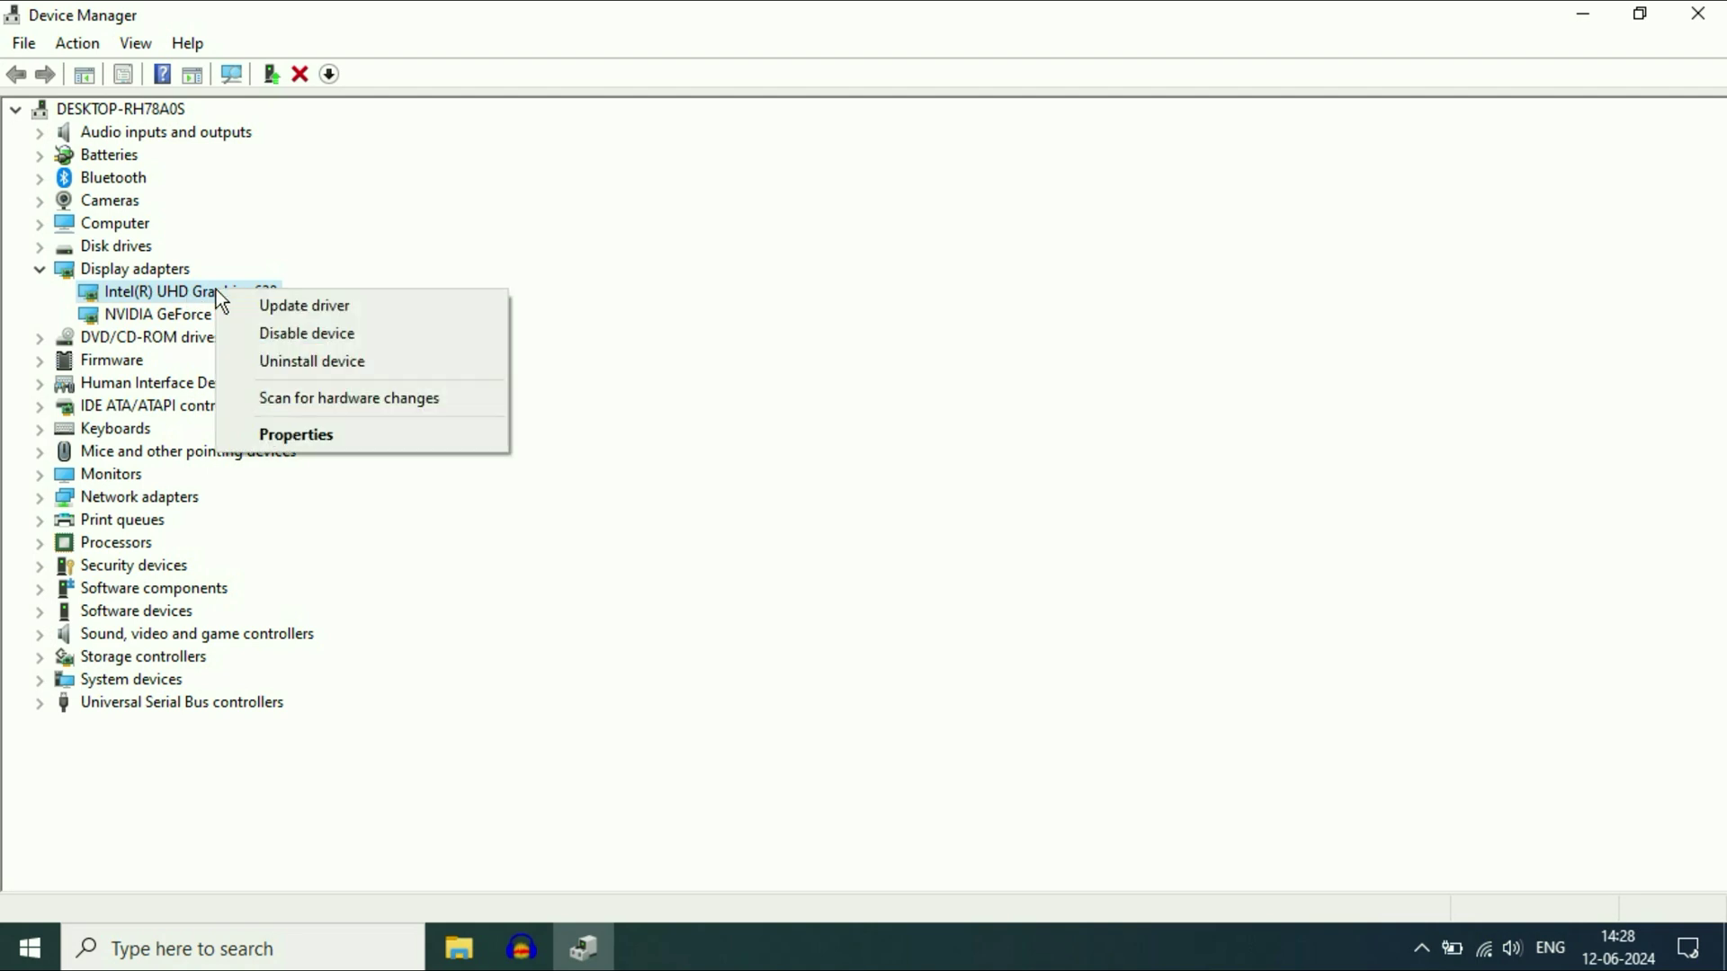
pyautogui.click(304, 305)
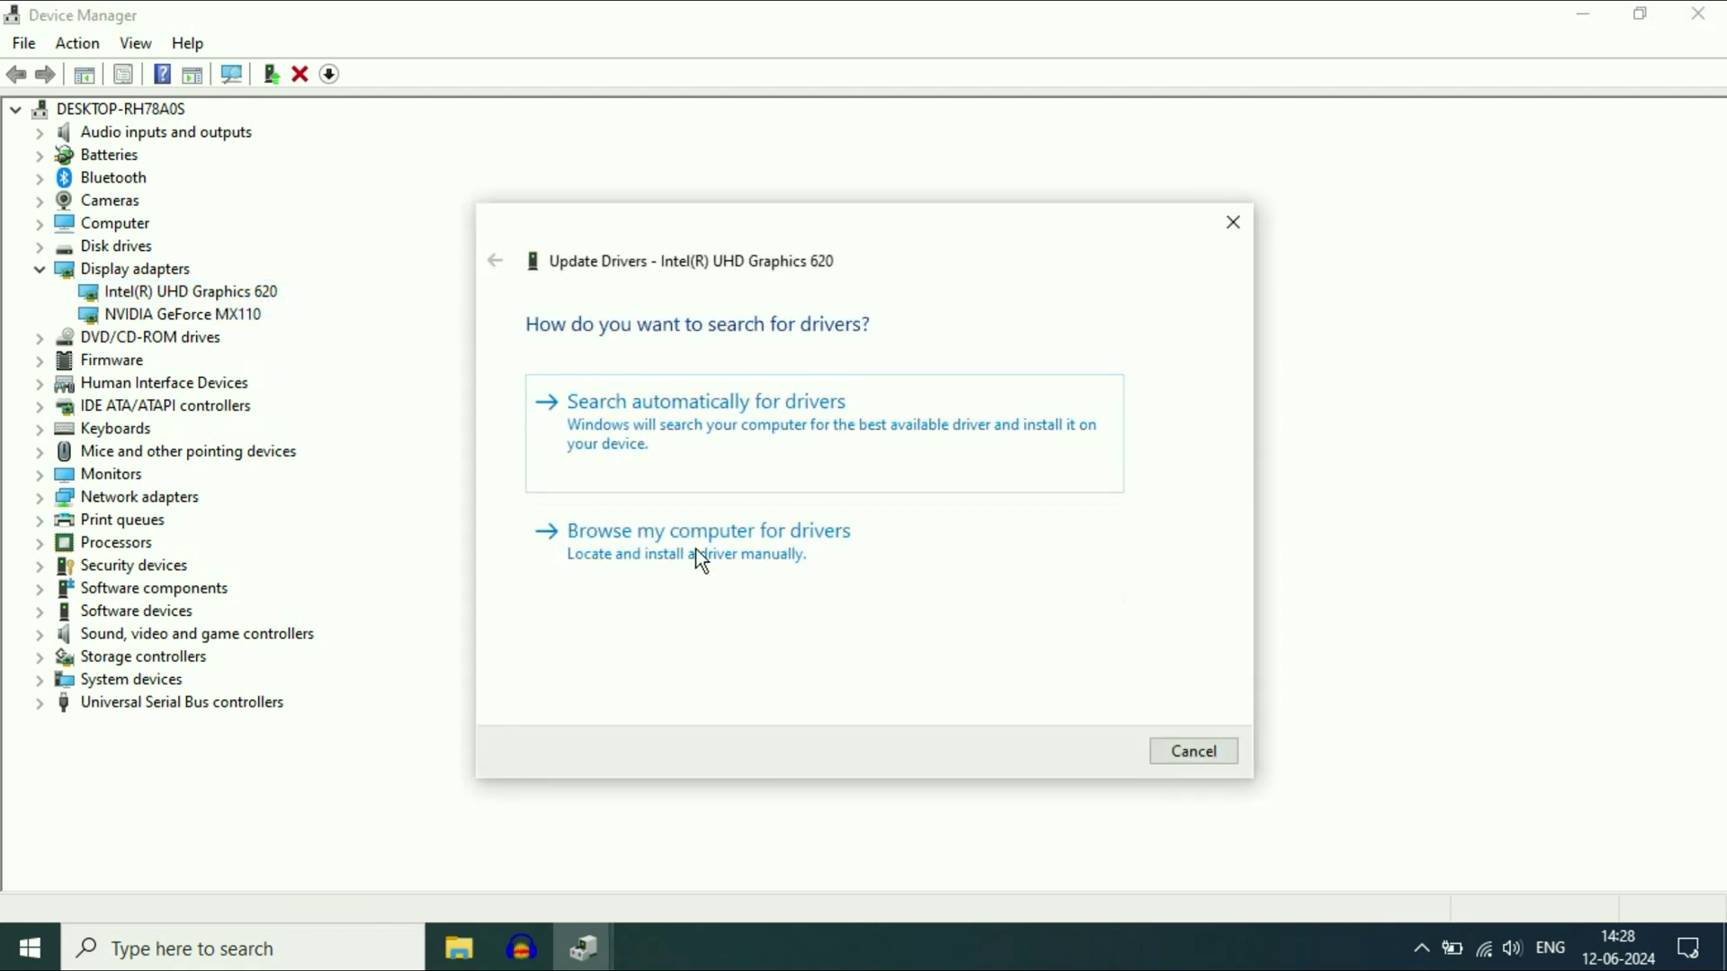
pyautogui.click(657, 557)
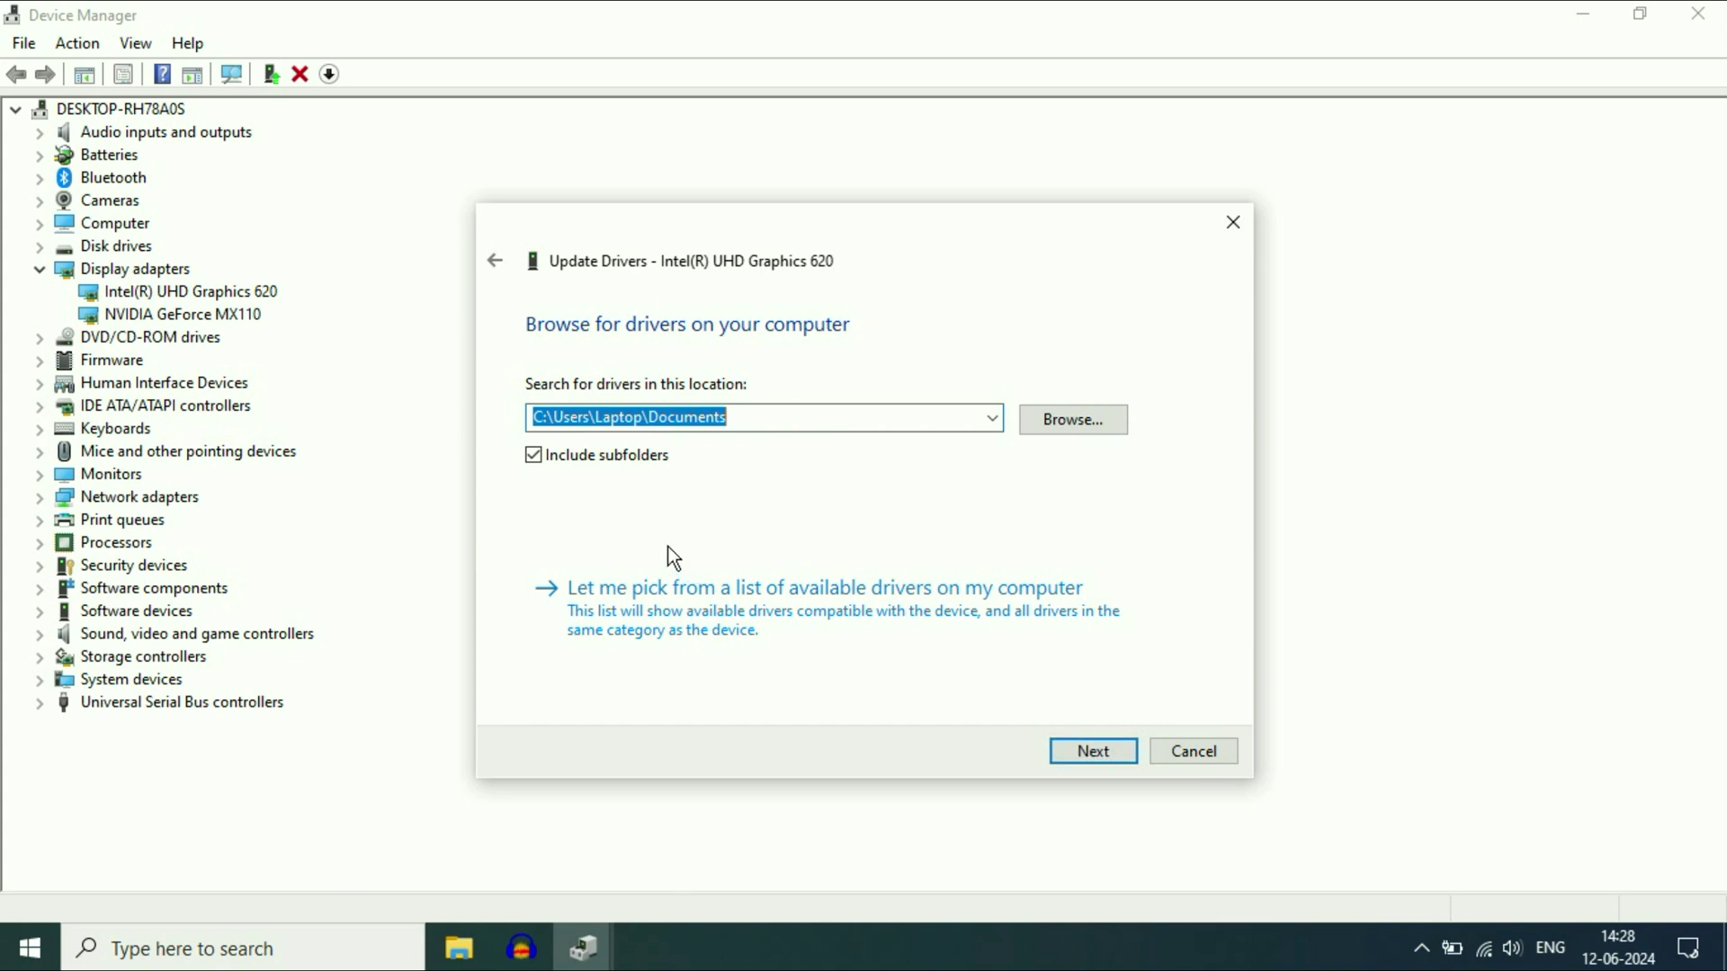
pyautogui.click(683, 612)
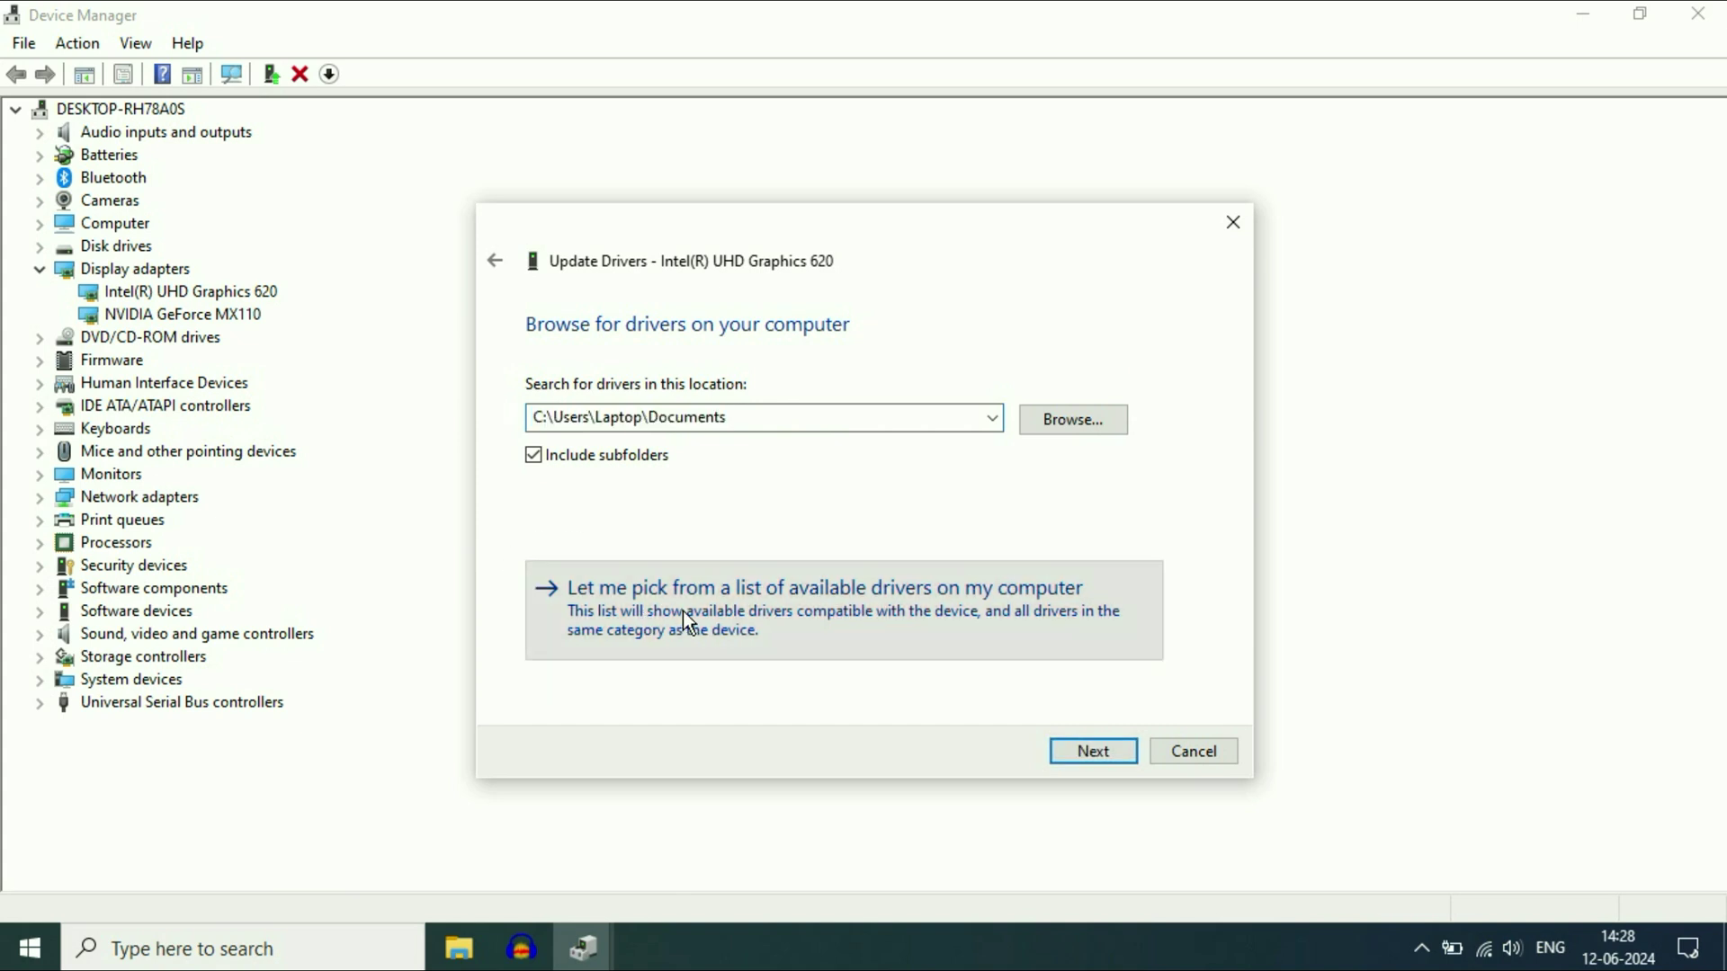
pyautogui.click(720, 533)
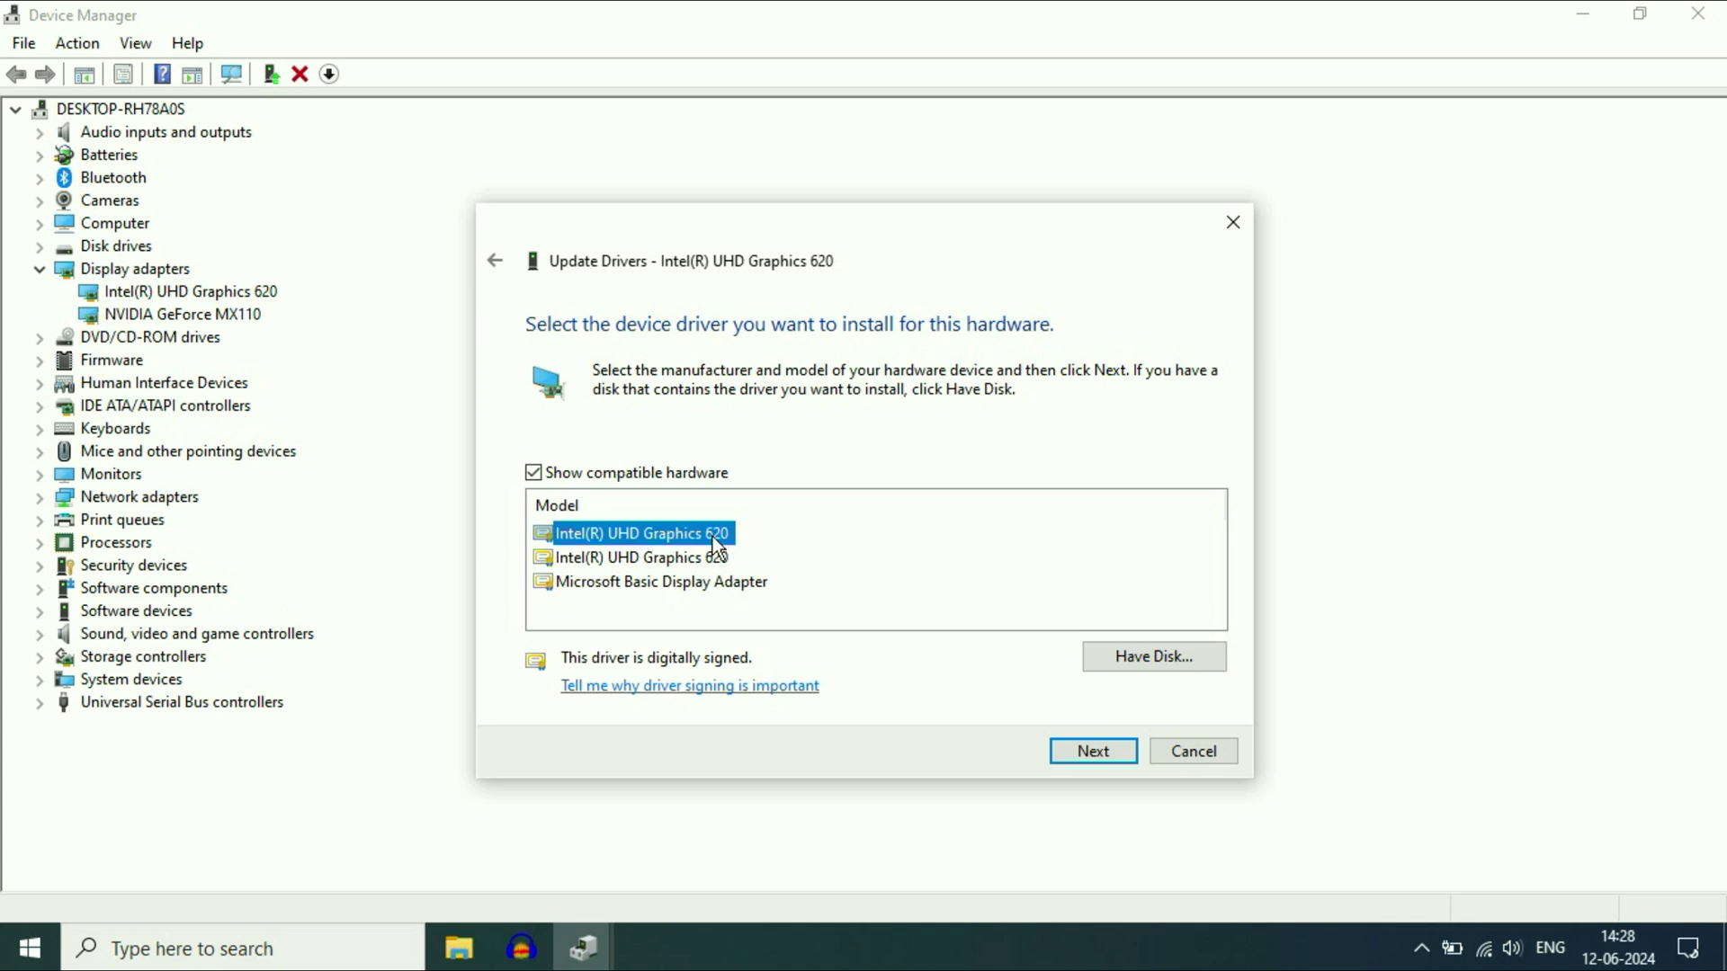
pyautogui.click(1094, 752)
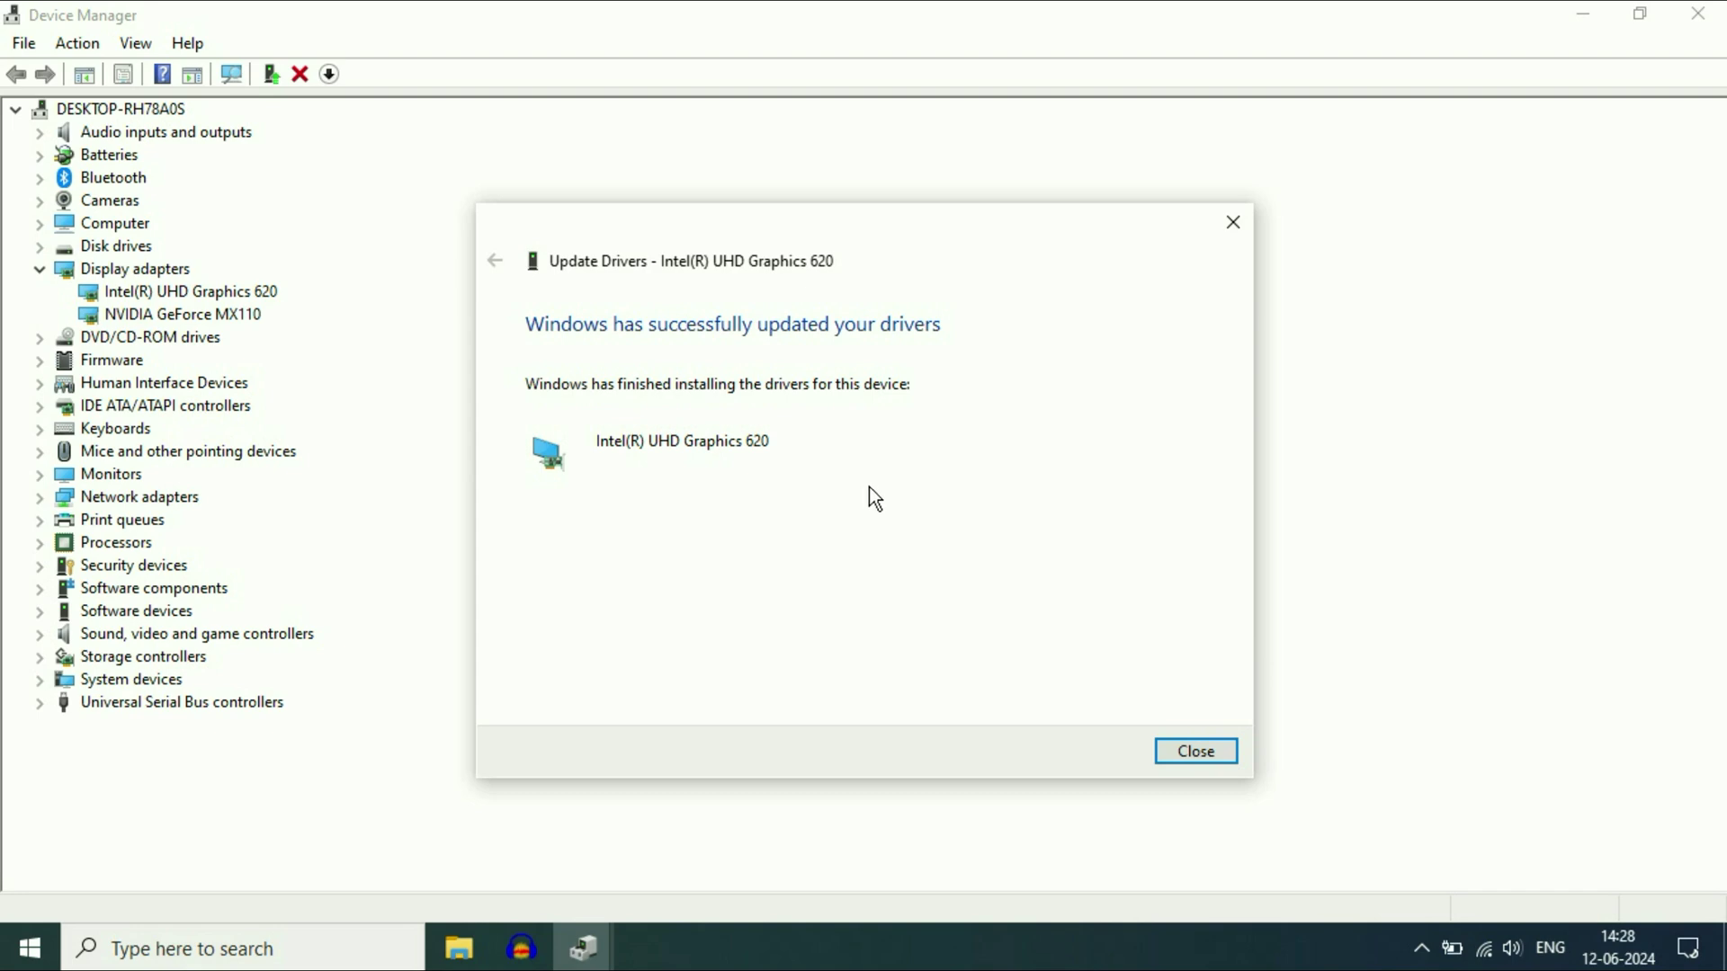
pyautogui.click(1215, 751)
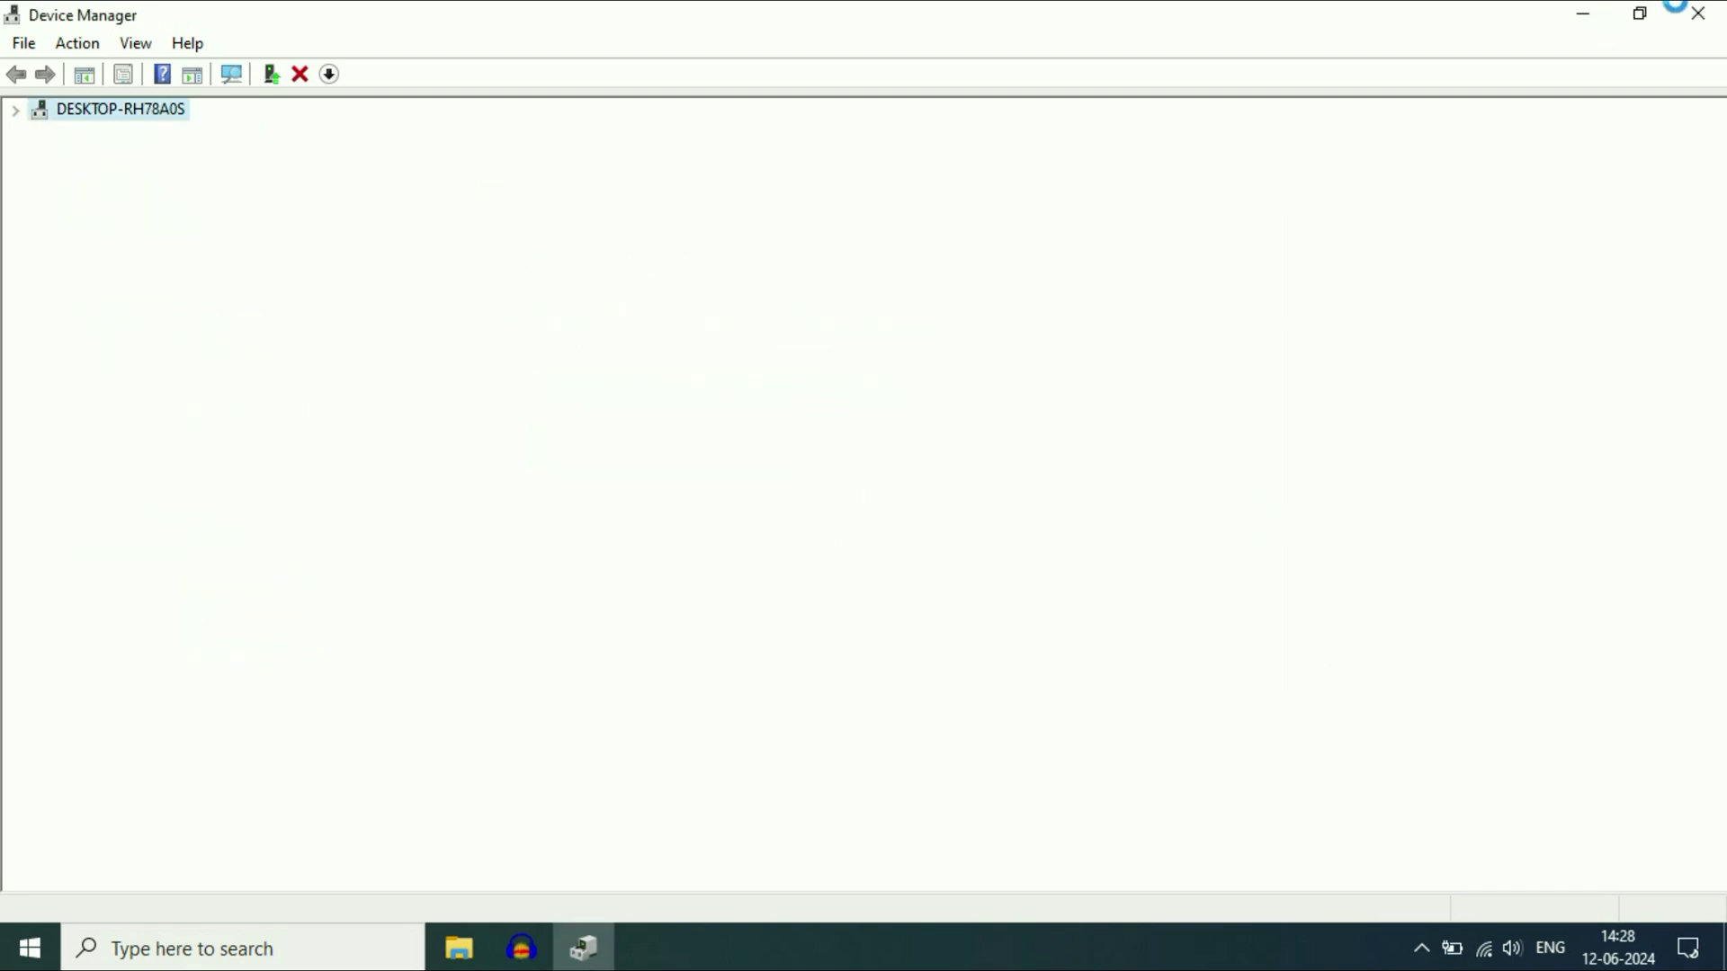
# - Close Device Manager and launch Command Prompt as administrator via a 'cmd' Start search
pyautogui.click(1699, 16)
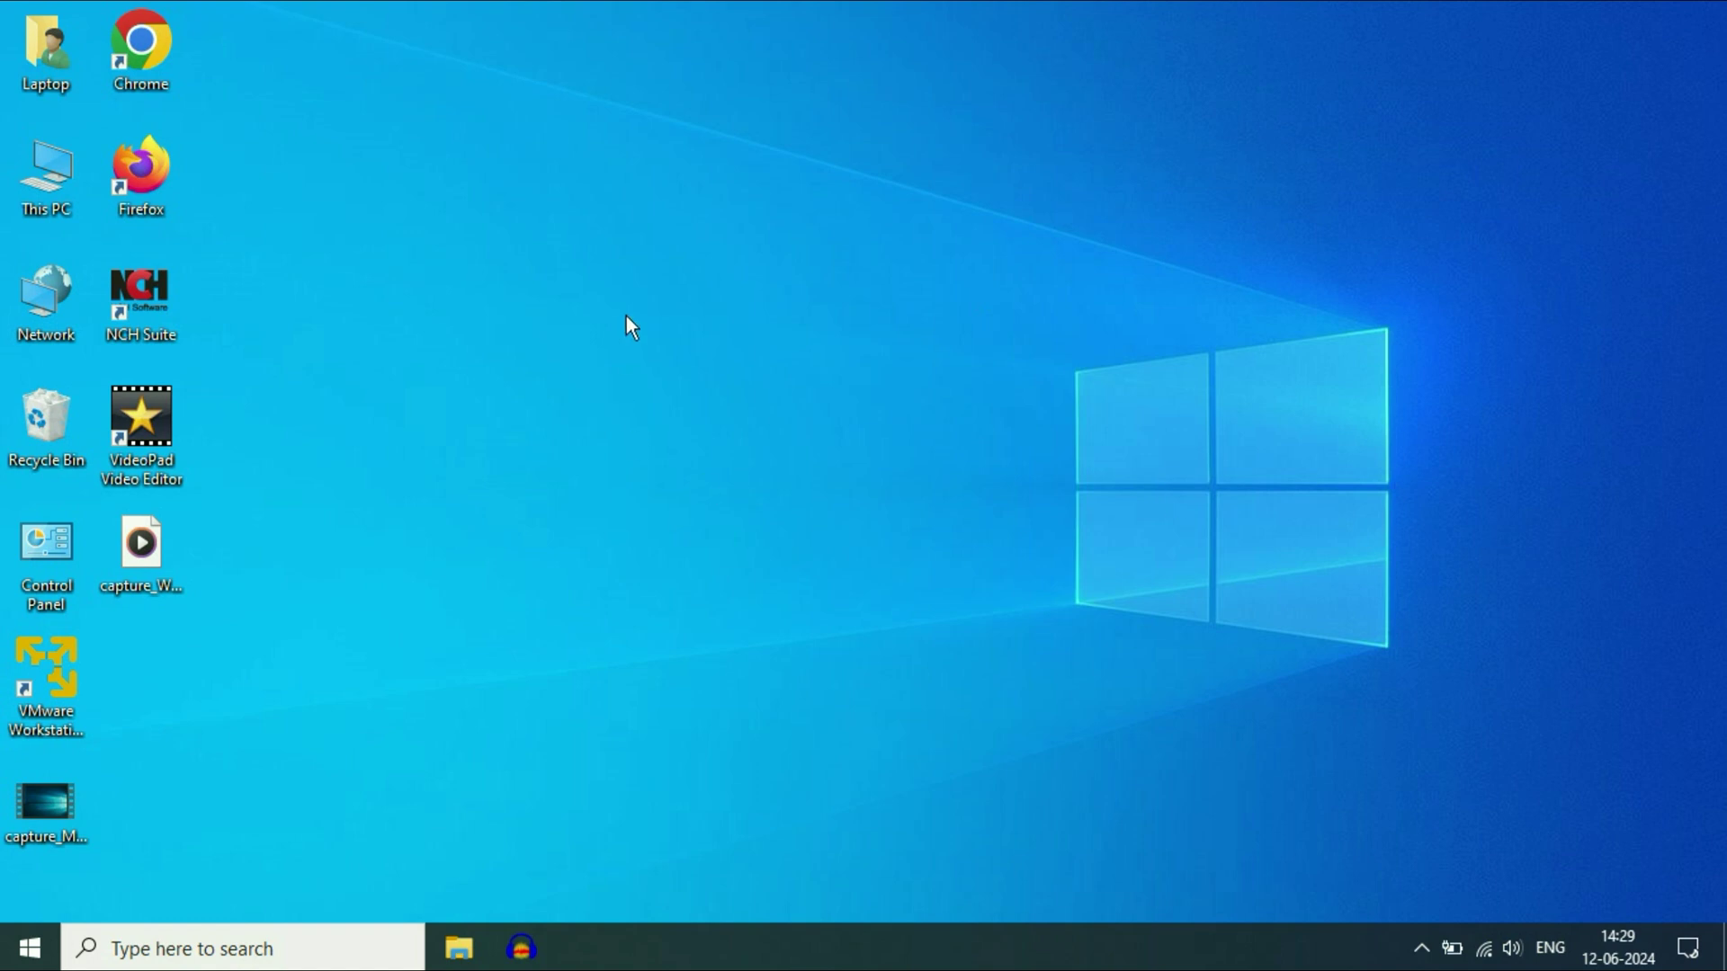
pyautogui.click(23, 955)
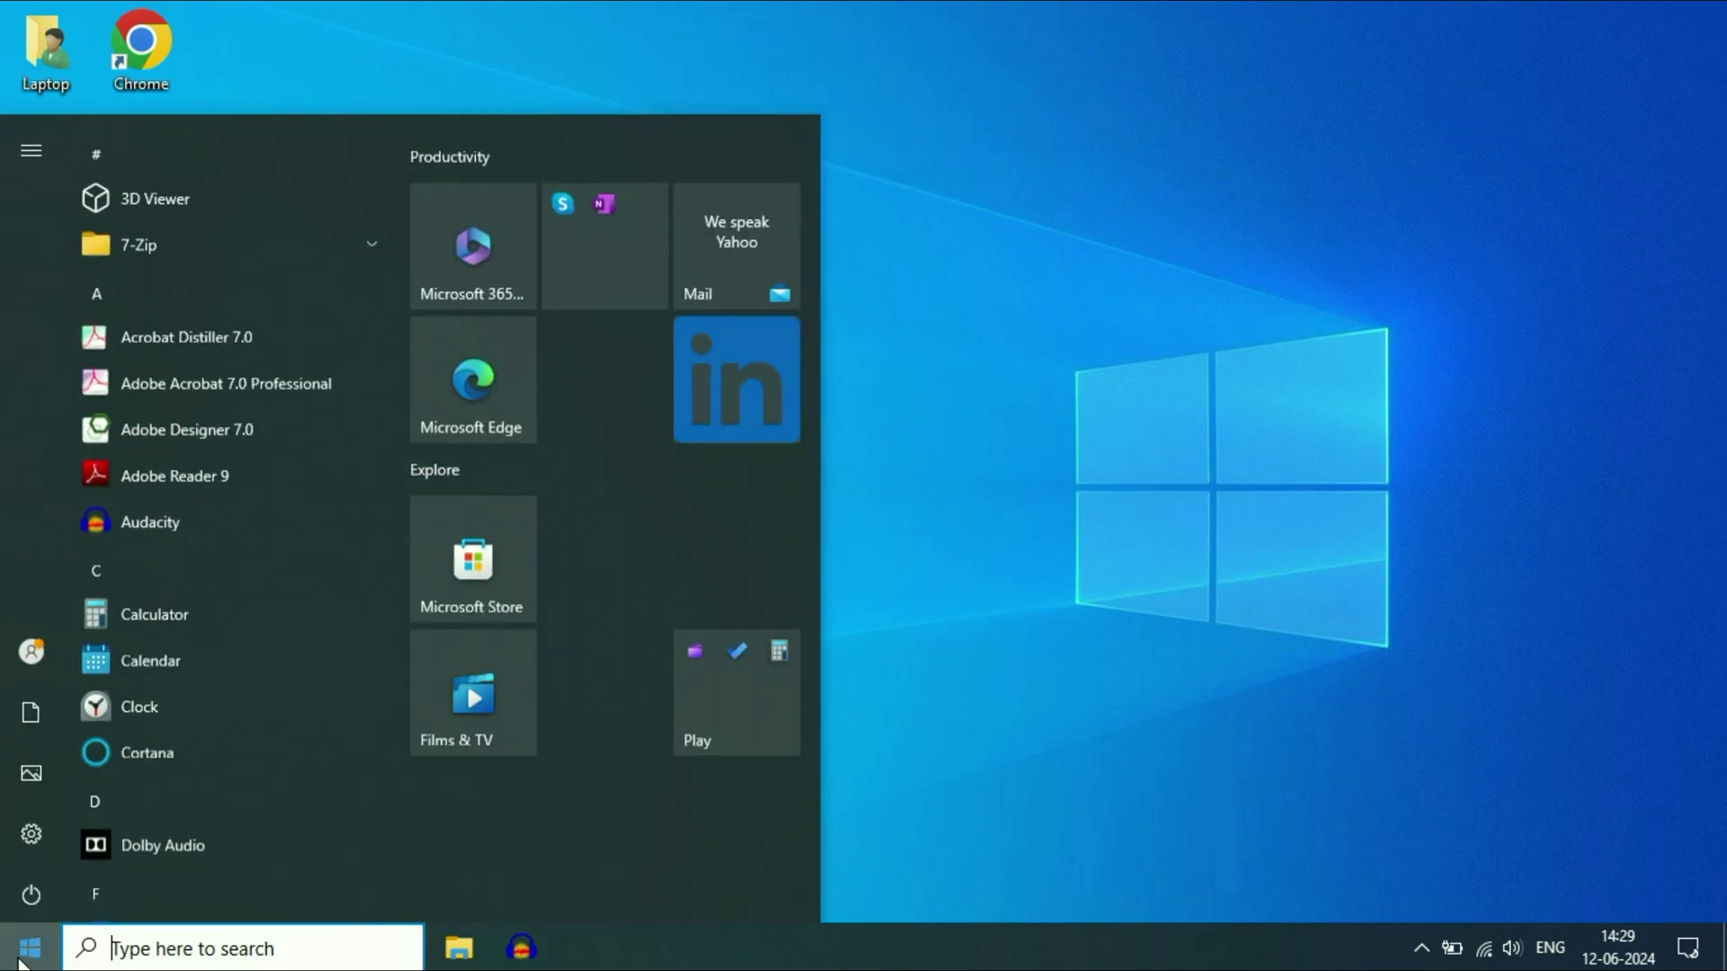
pyautogui.write('cmd')
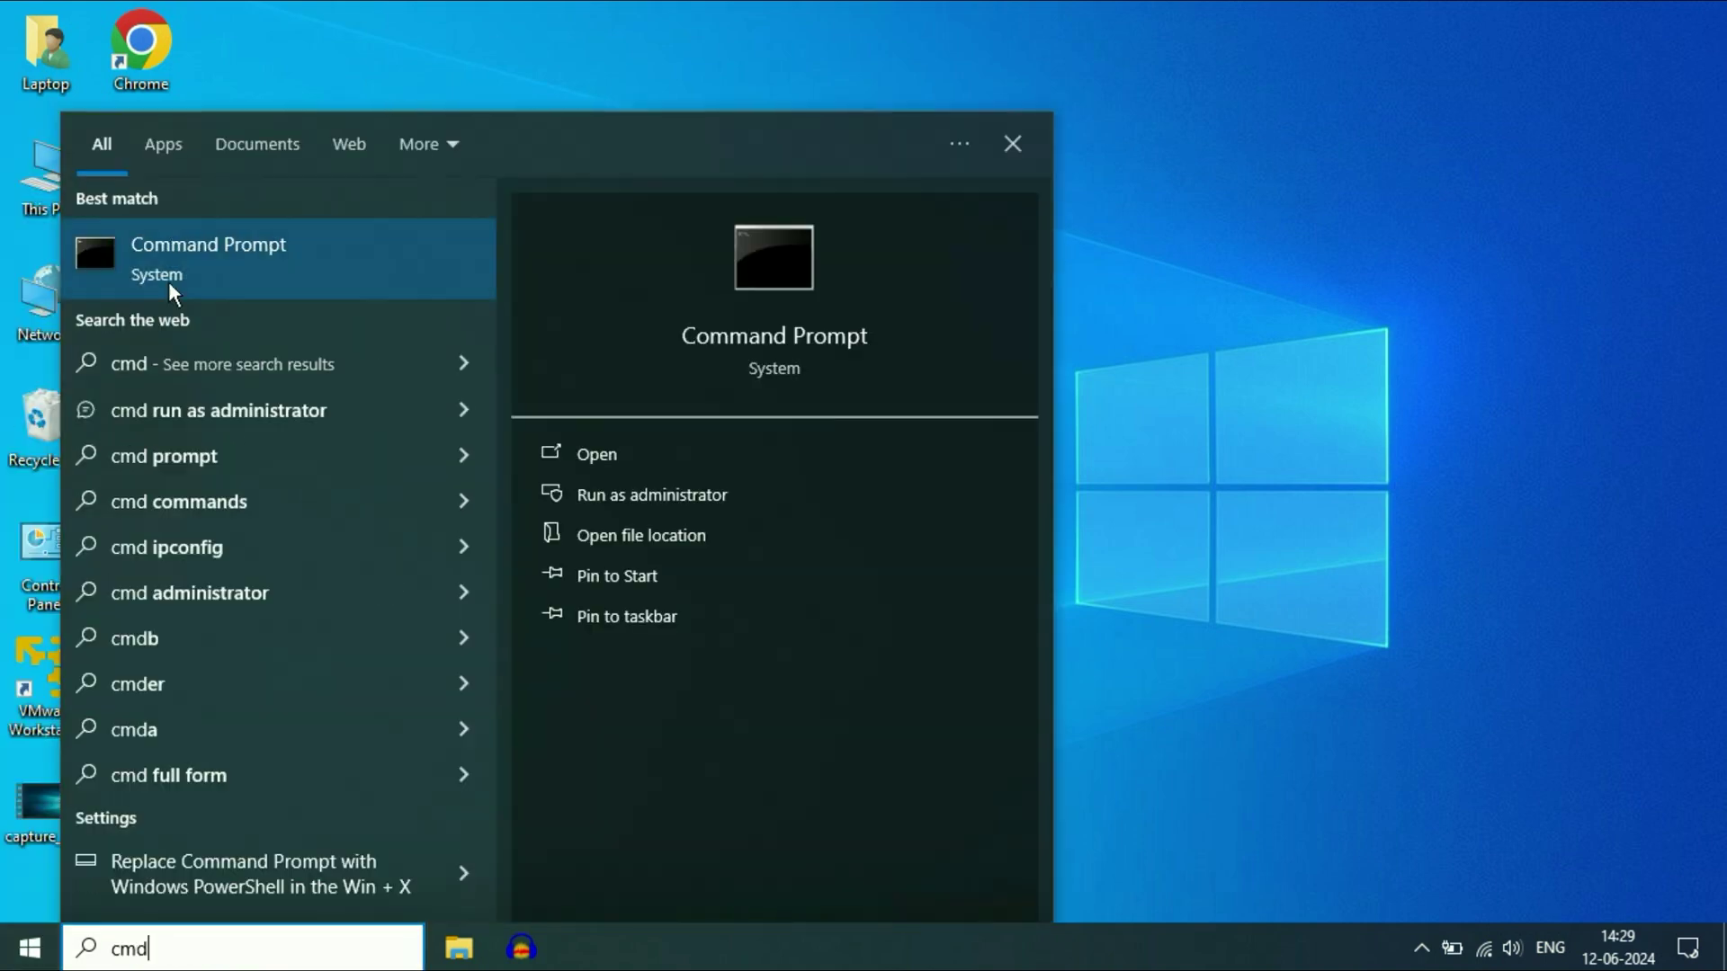
pyautogui.rightClick(196, 266)
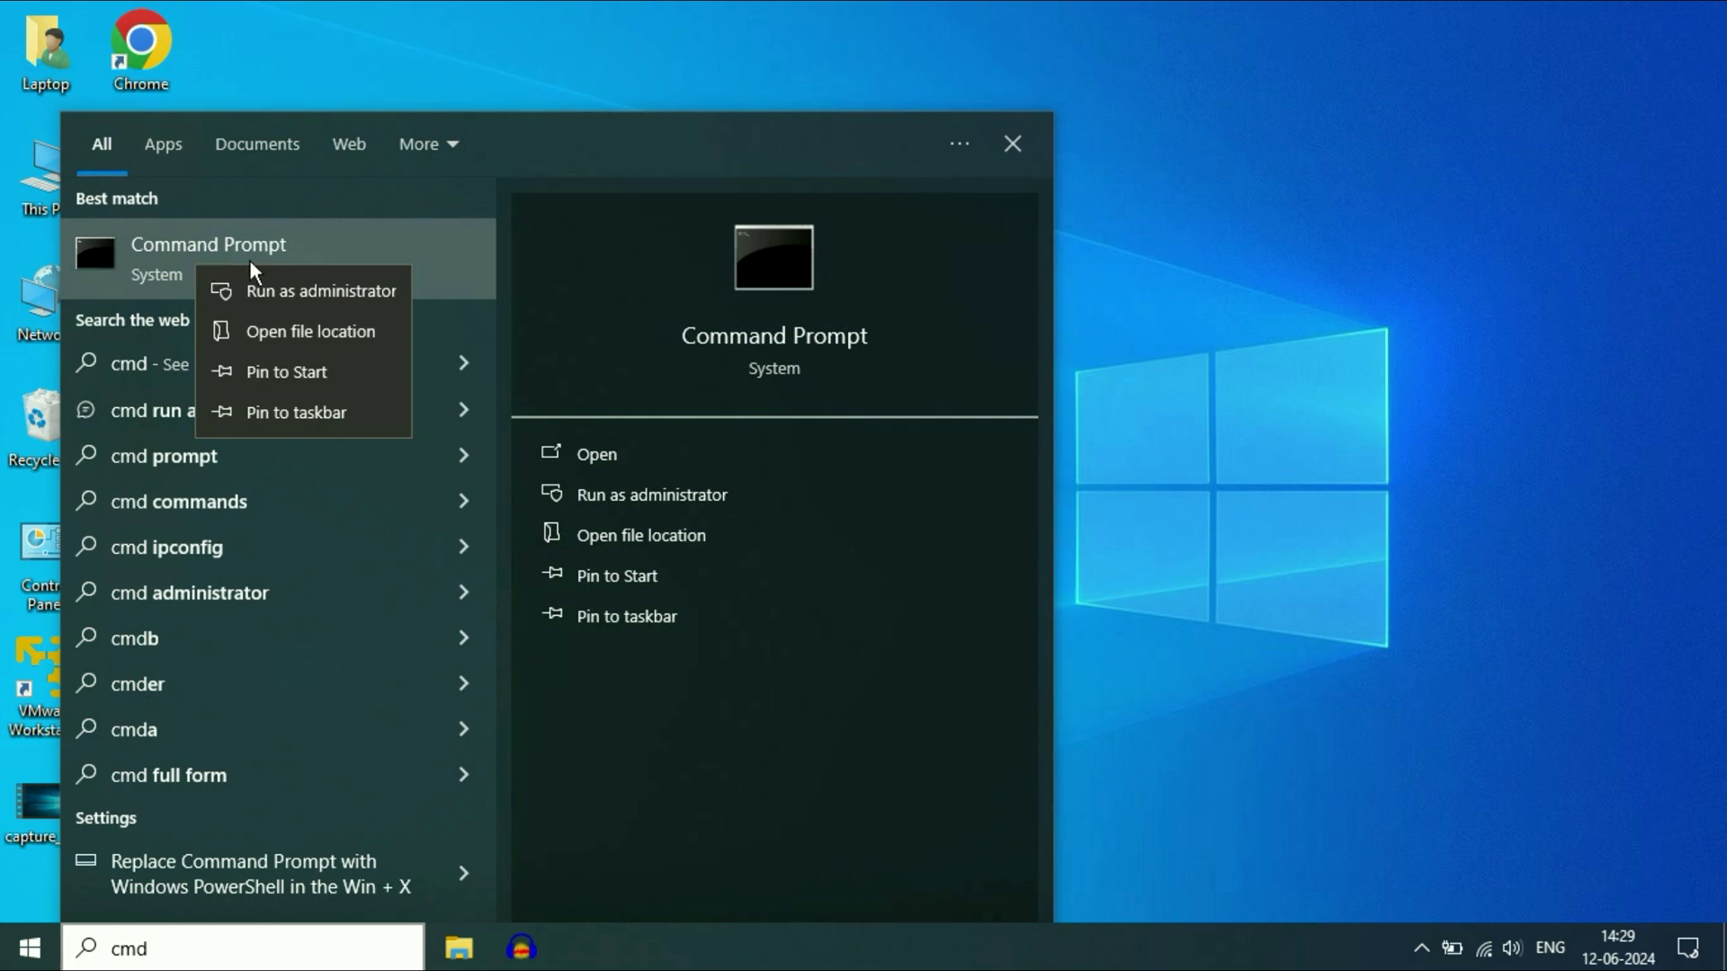
pyautogui.click(302, 295)
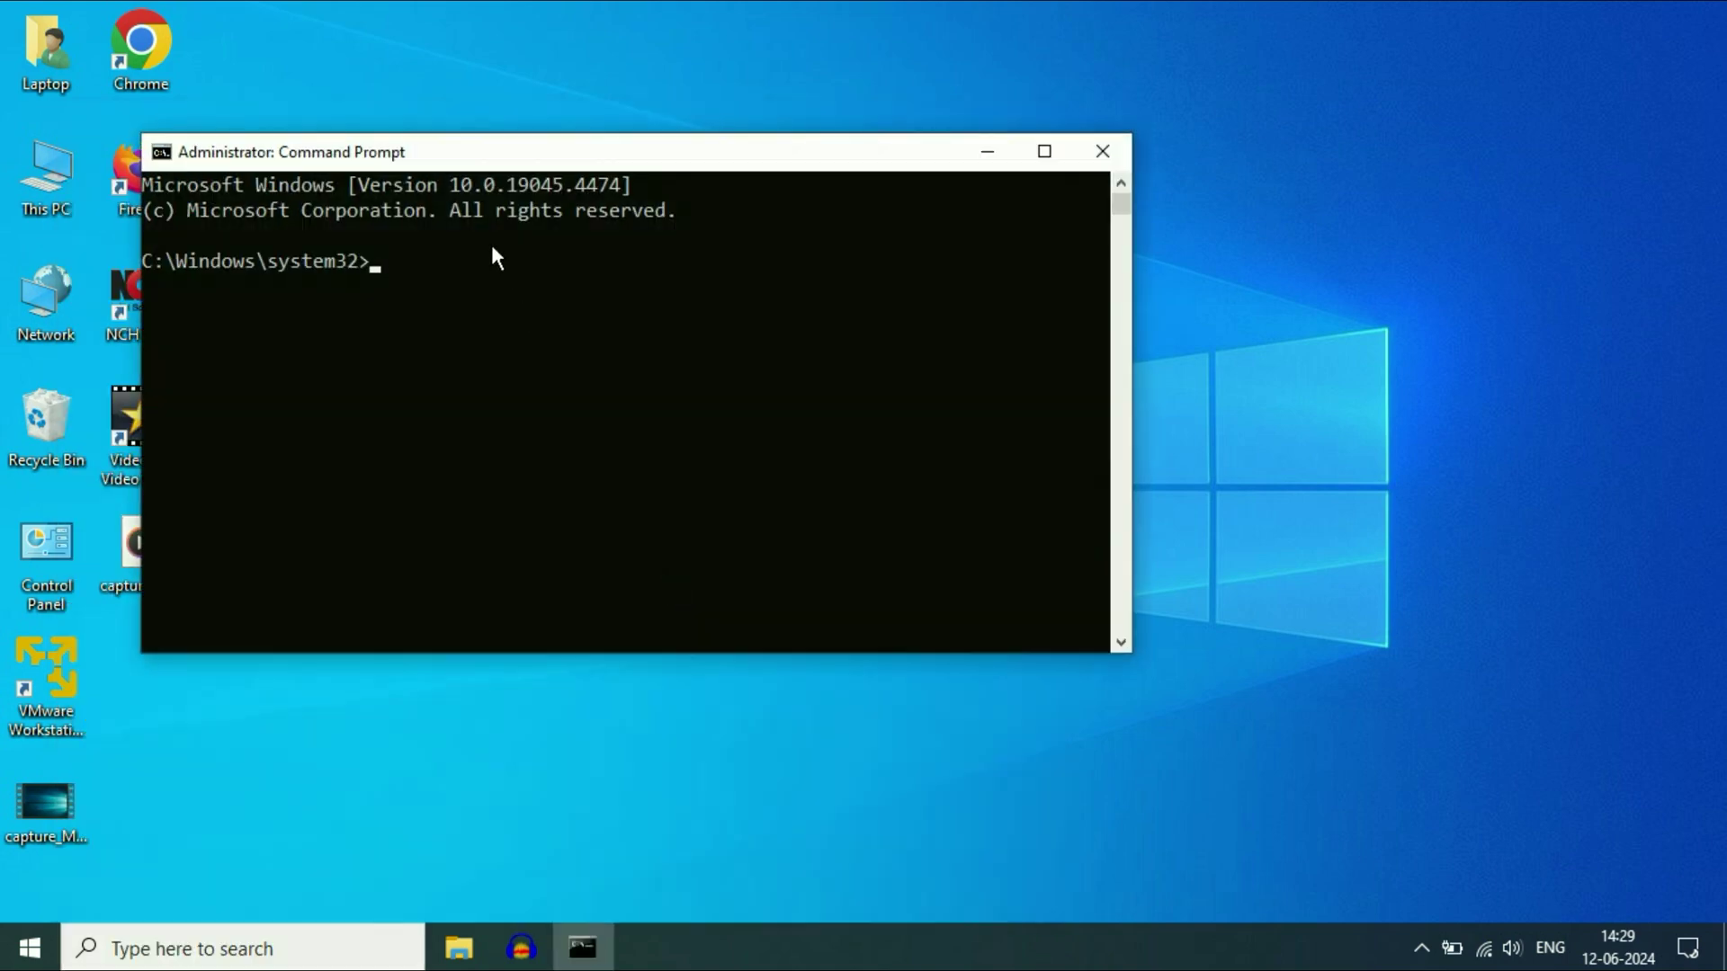
# - Centre the console, run sfc /scannow, then close the window once verification starts
pyautogui.moveTo(486, 167); pyautogui.dragTo(721, 146)
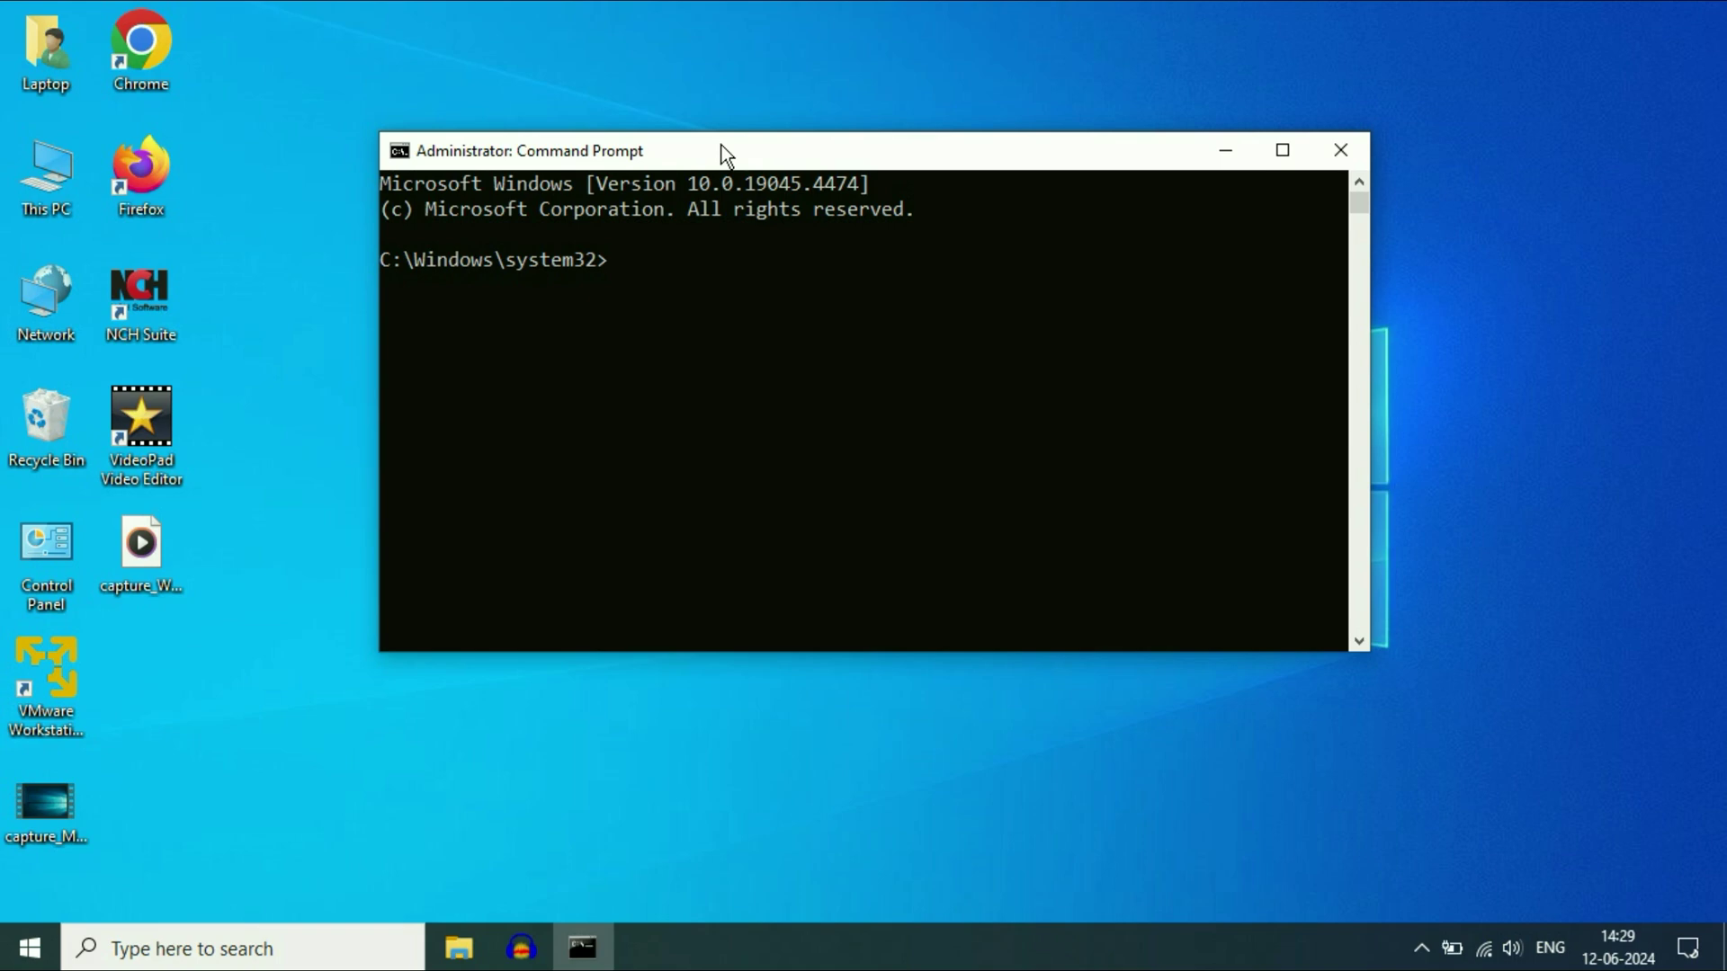
pyautogui.write('s')
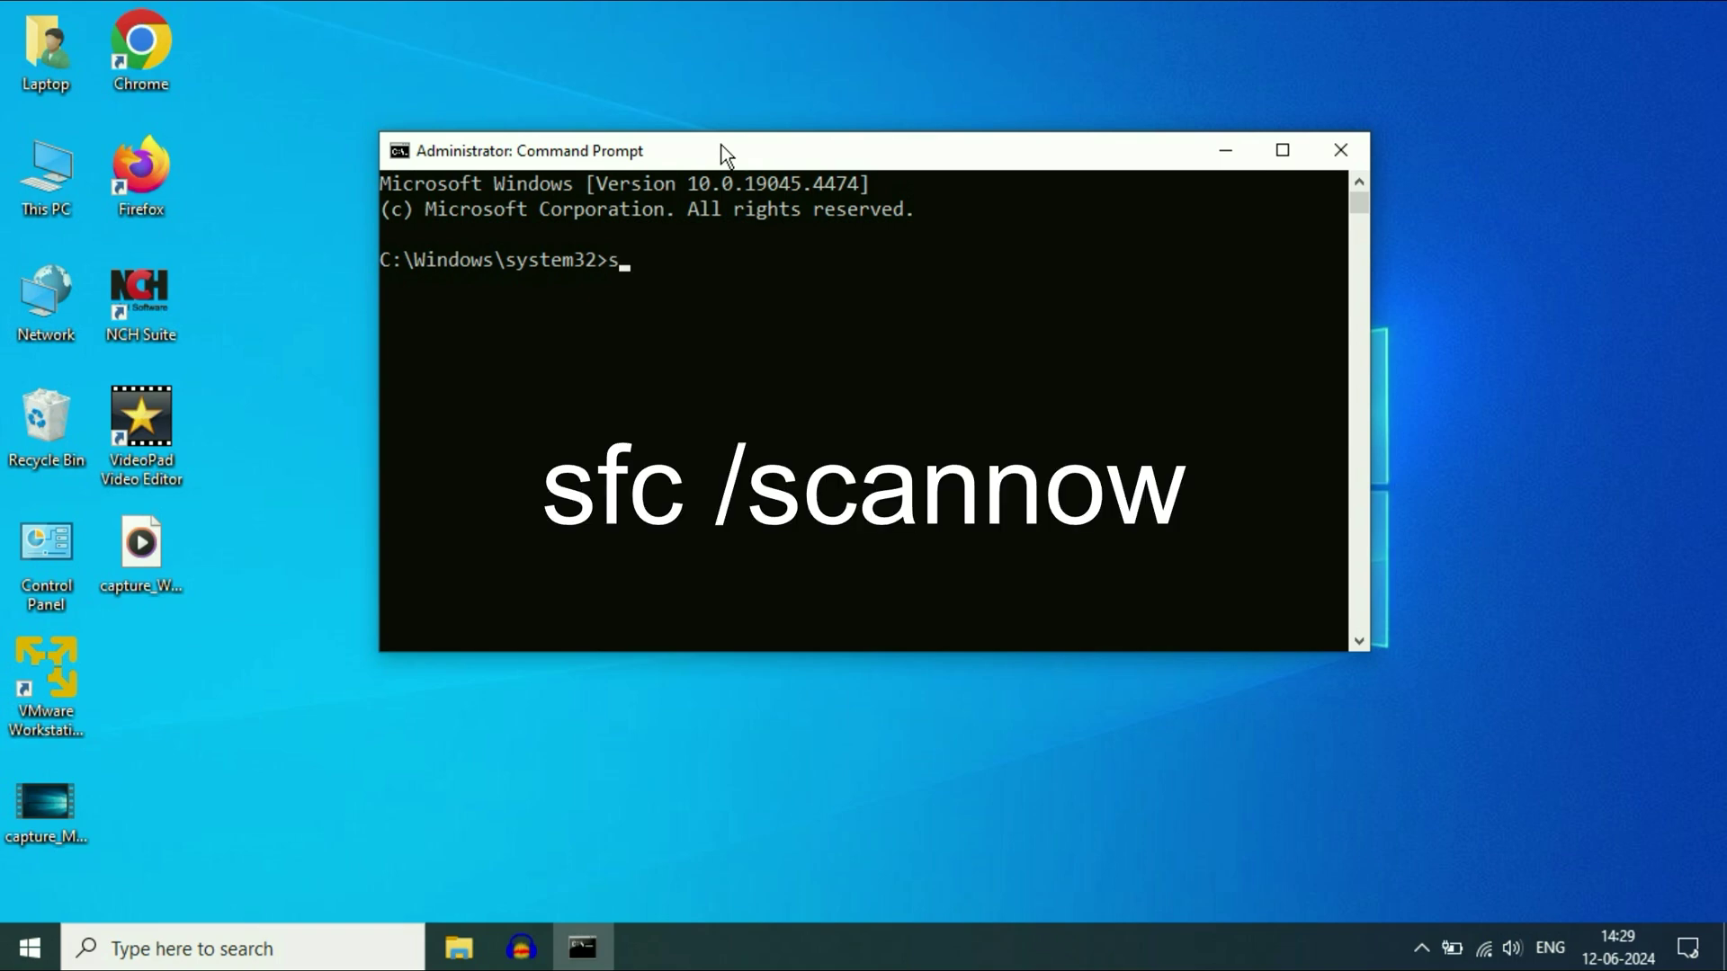
pyautogui.write('fc /scannow')
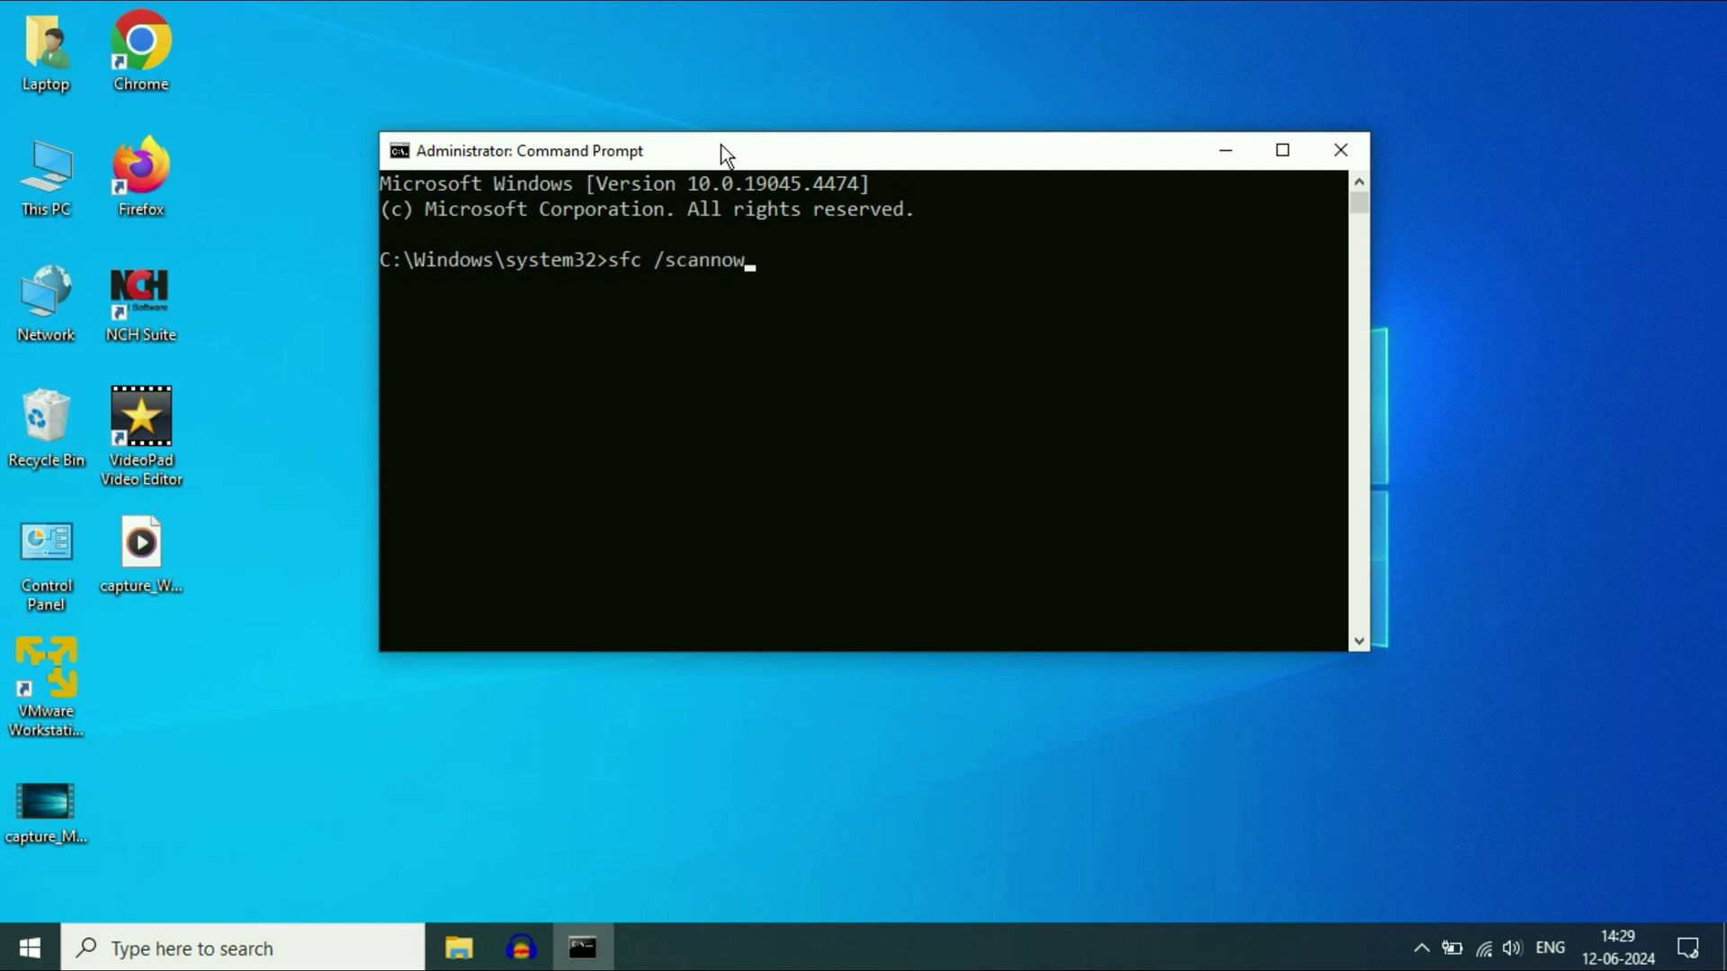
pyautogui.press('Return')
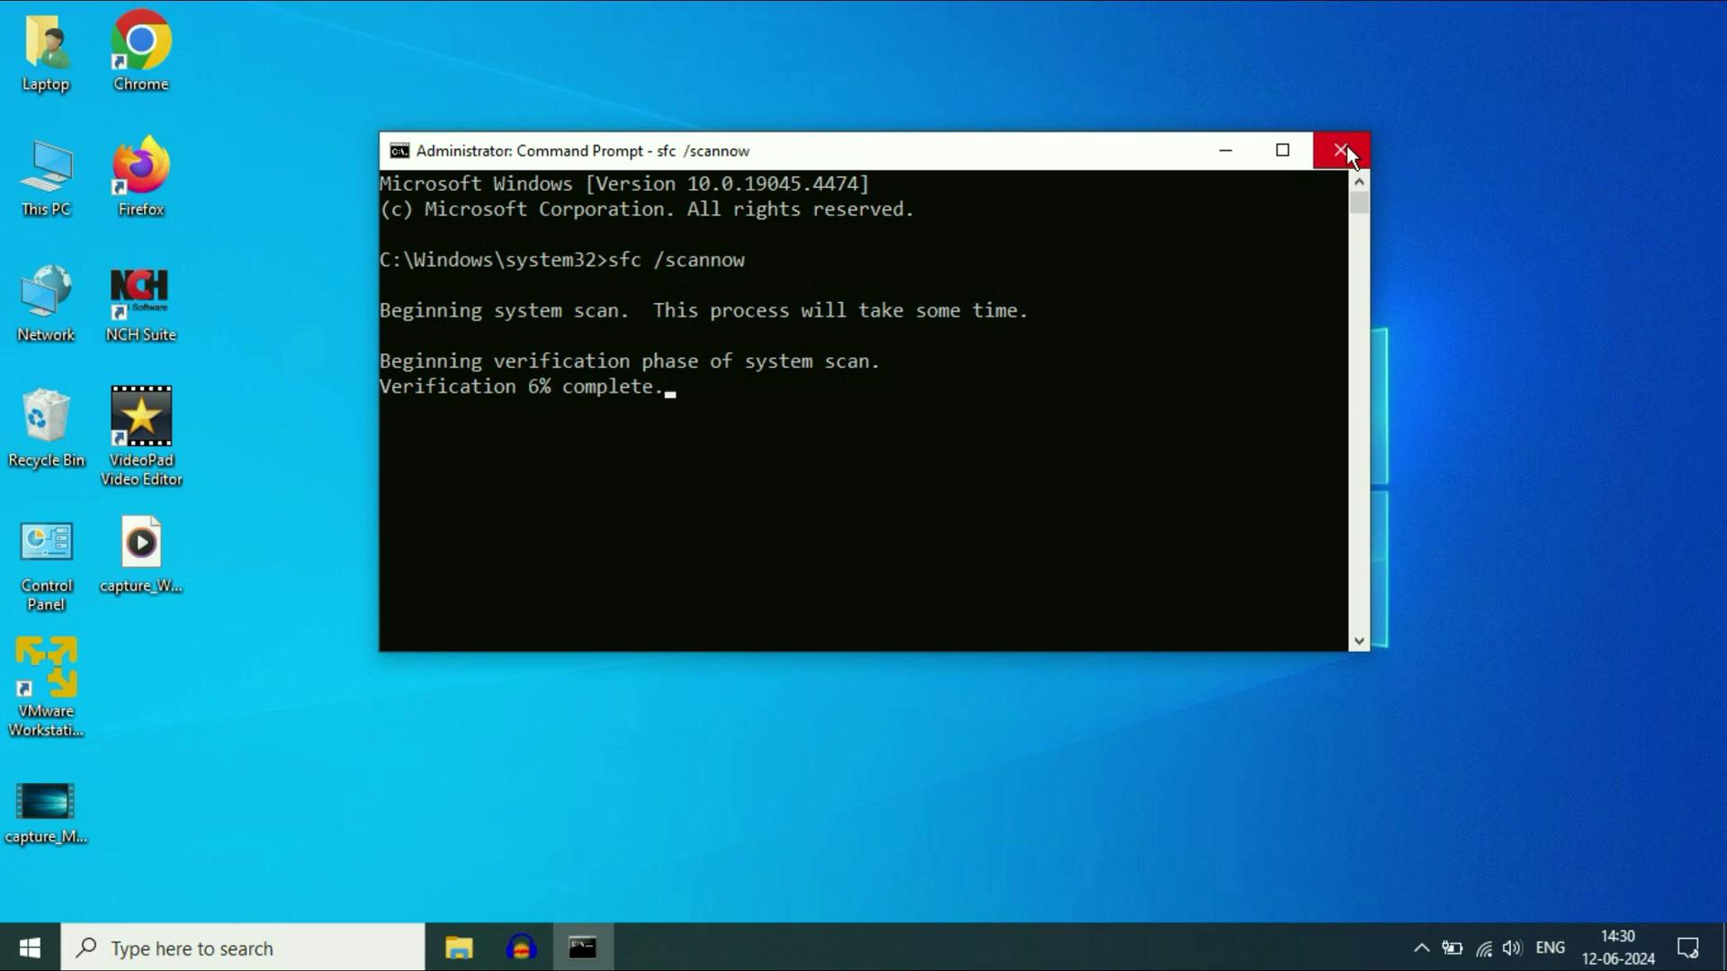
pyautogui.click(1342, 150)
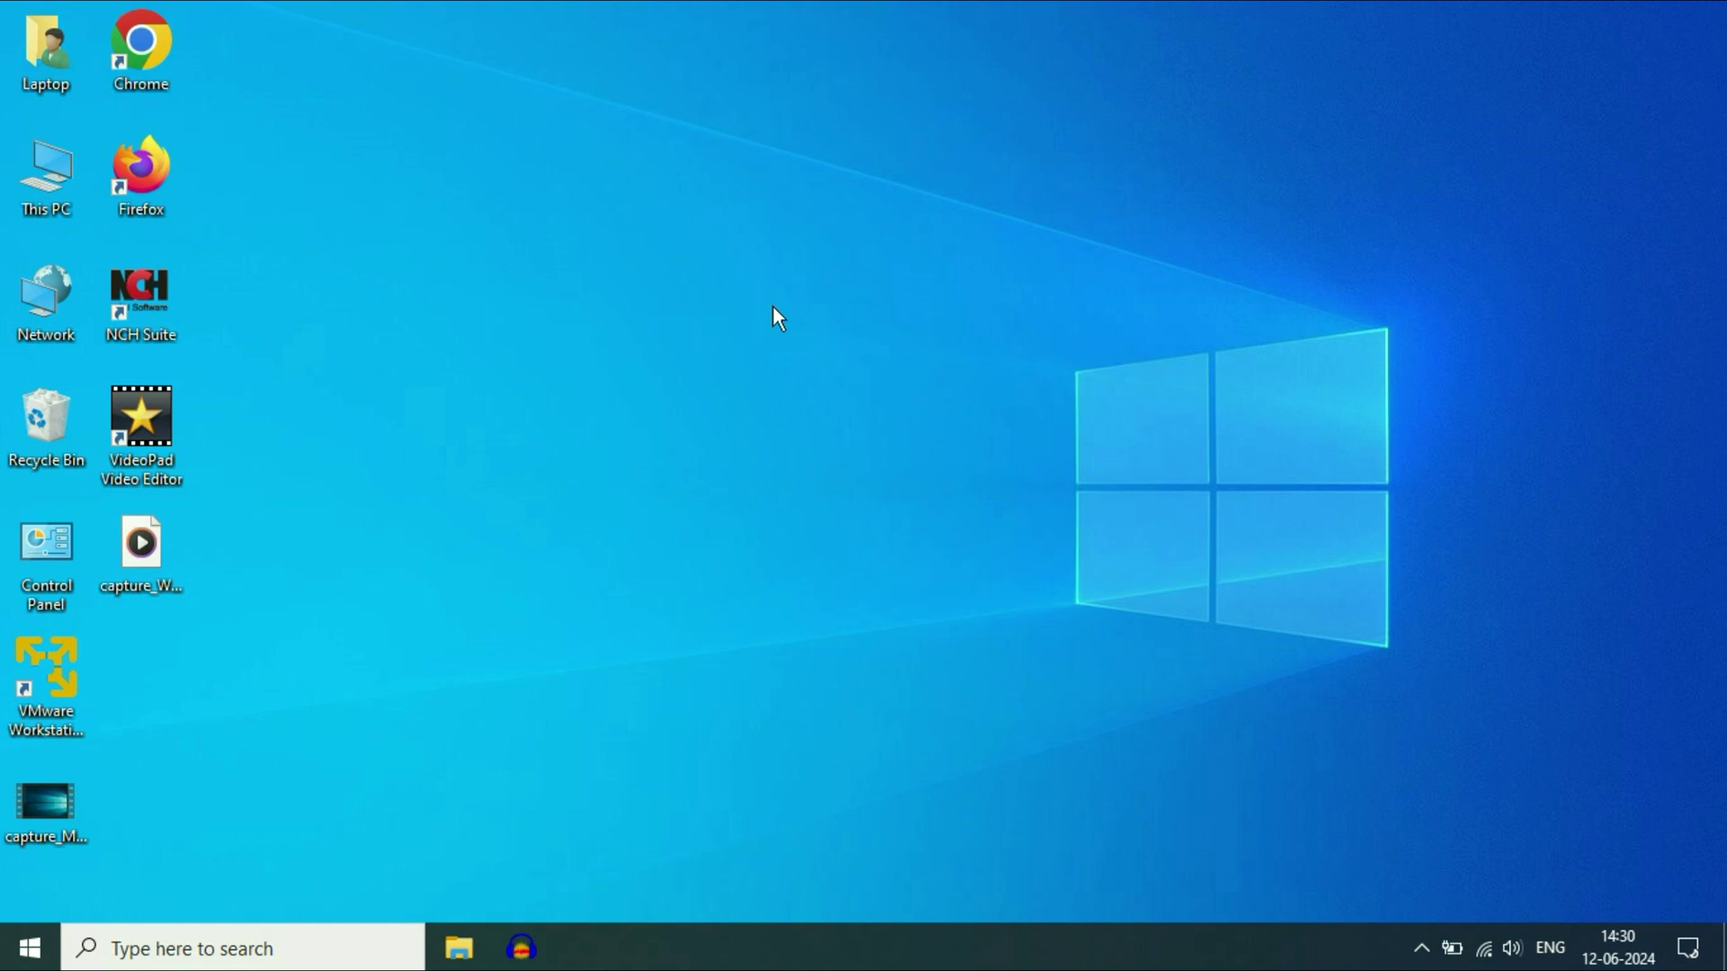
# - Go to Settings > Update & Security > Recovery from the Start menu
pyautogui.click(30, 946)
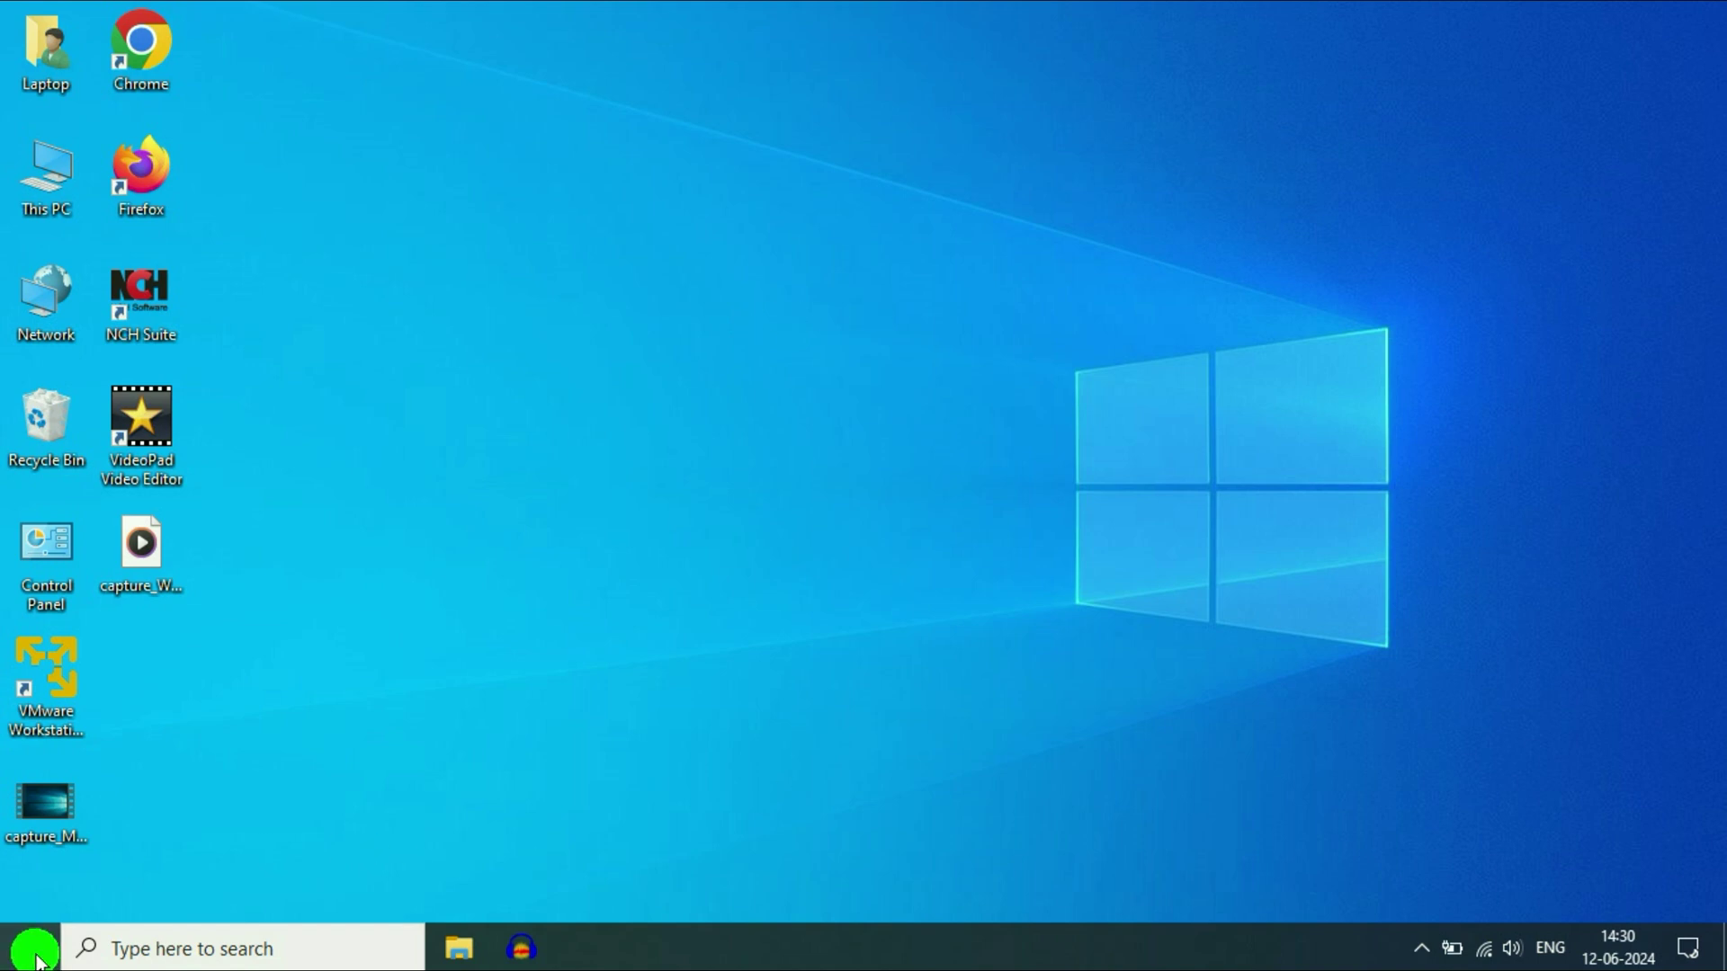
pyautogui.click(47, 829)
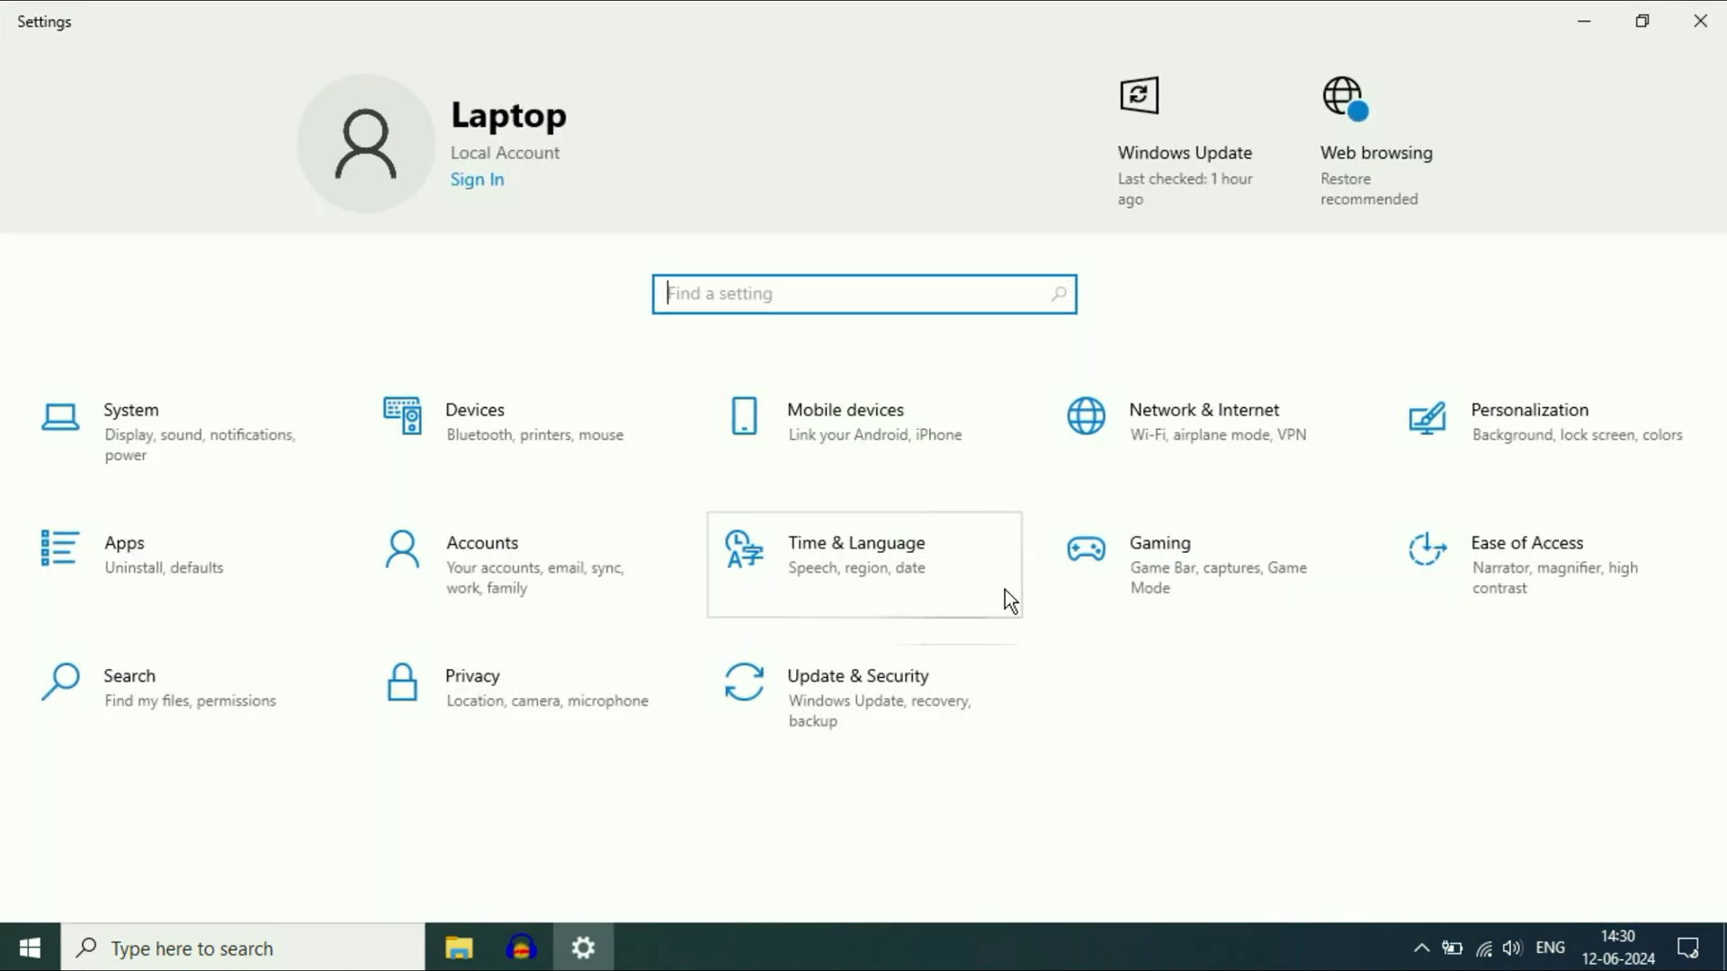
pyautogui.click(856, 694)
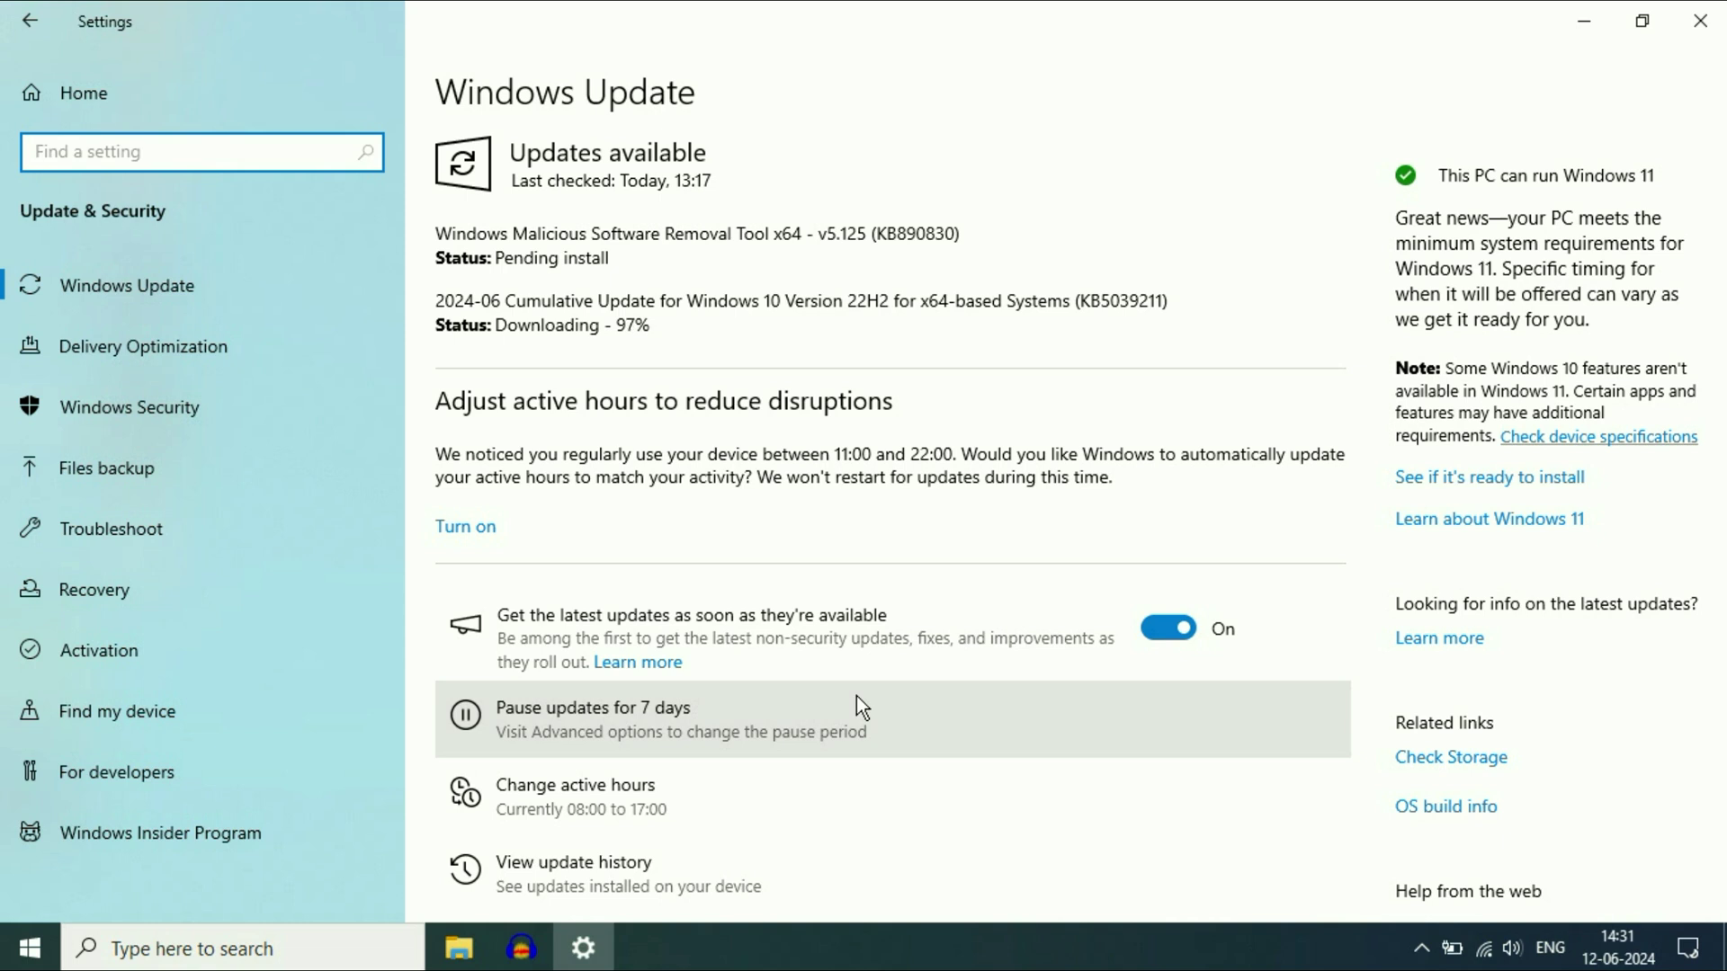
pyautogui.click(96, 601)
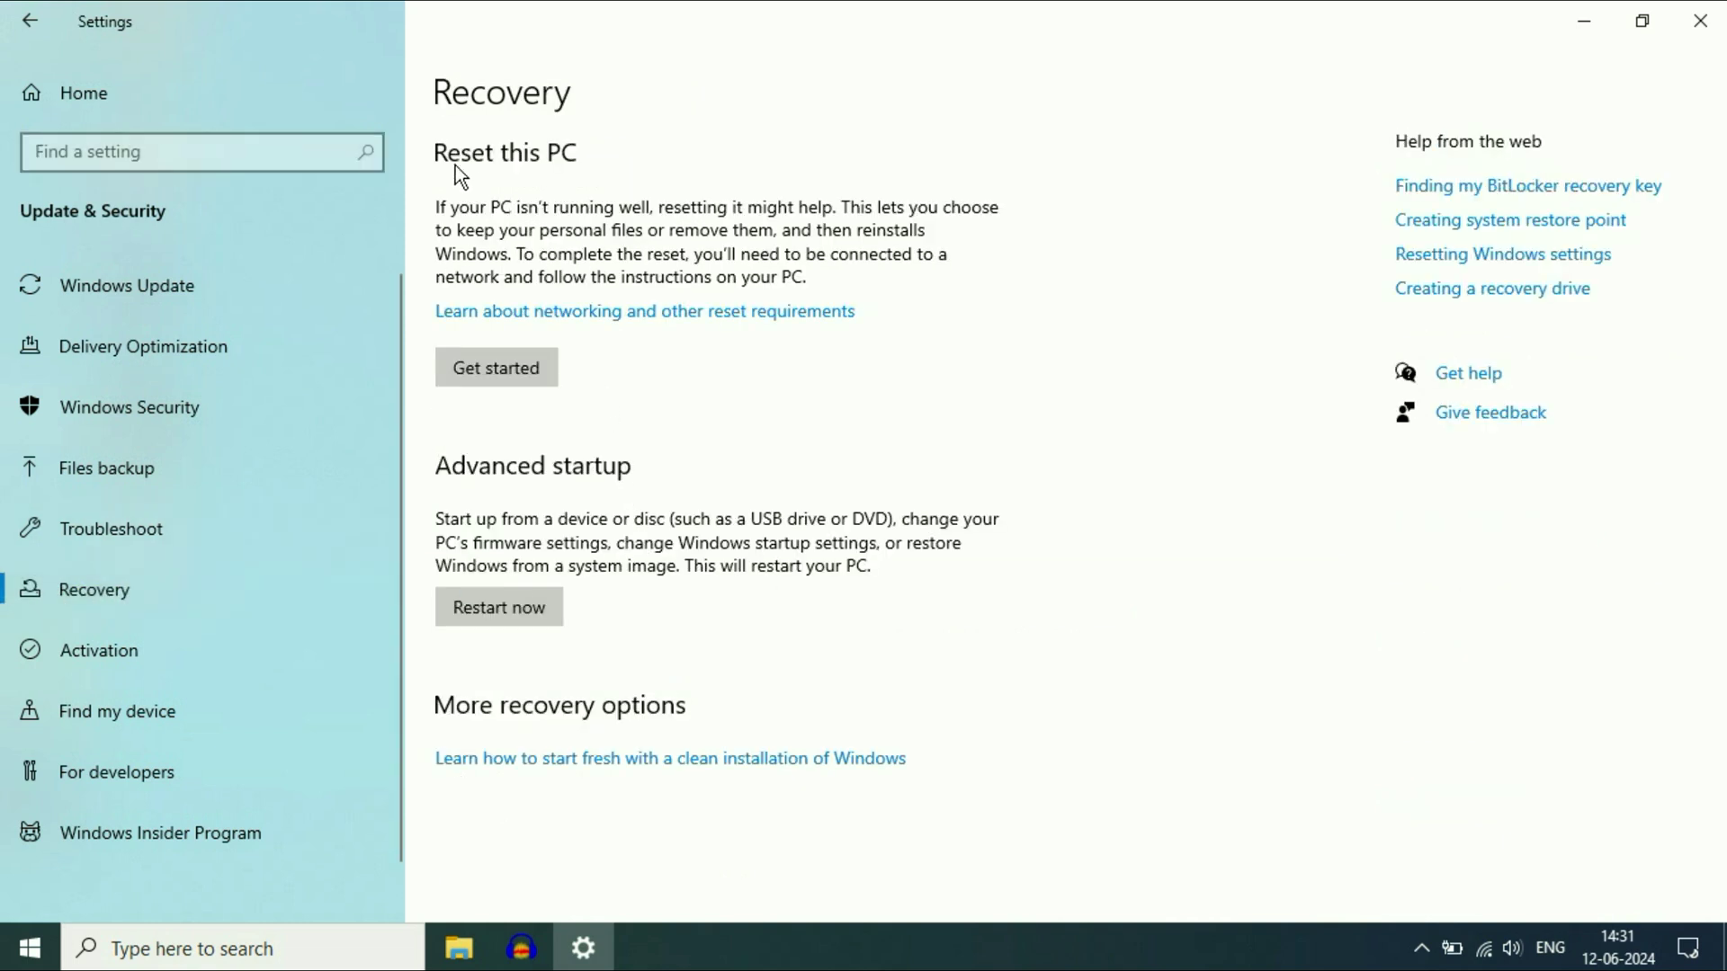
# - Start Reset this PC with Keep my files and Local reinstall, then accept the additional settings
pyautogui.click(494, 373)
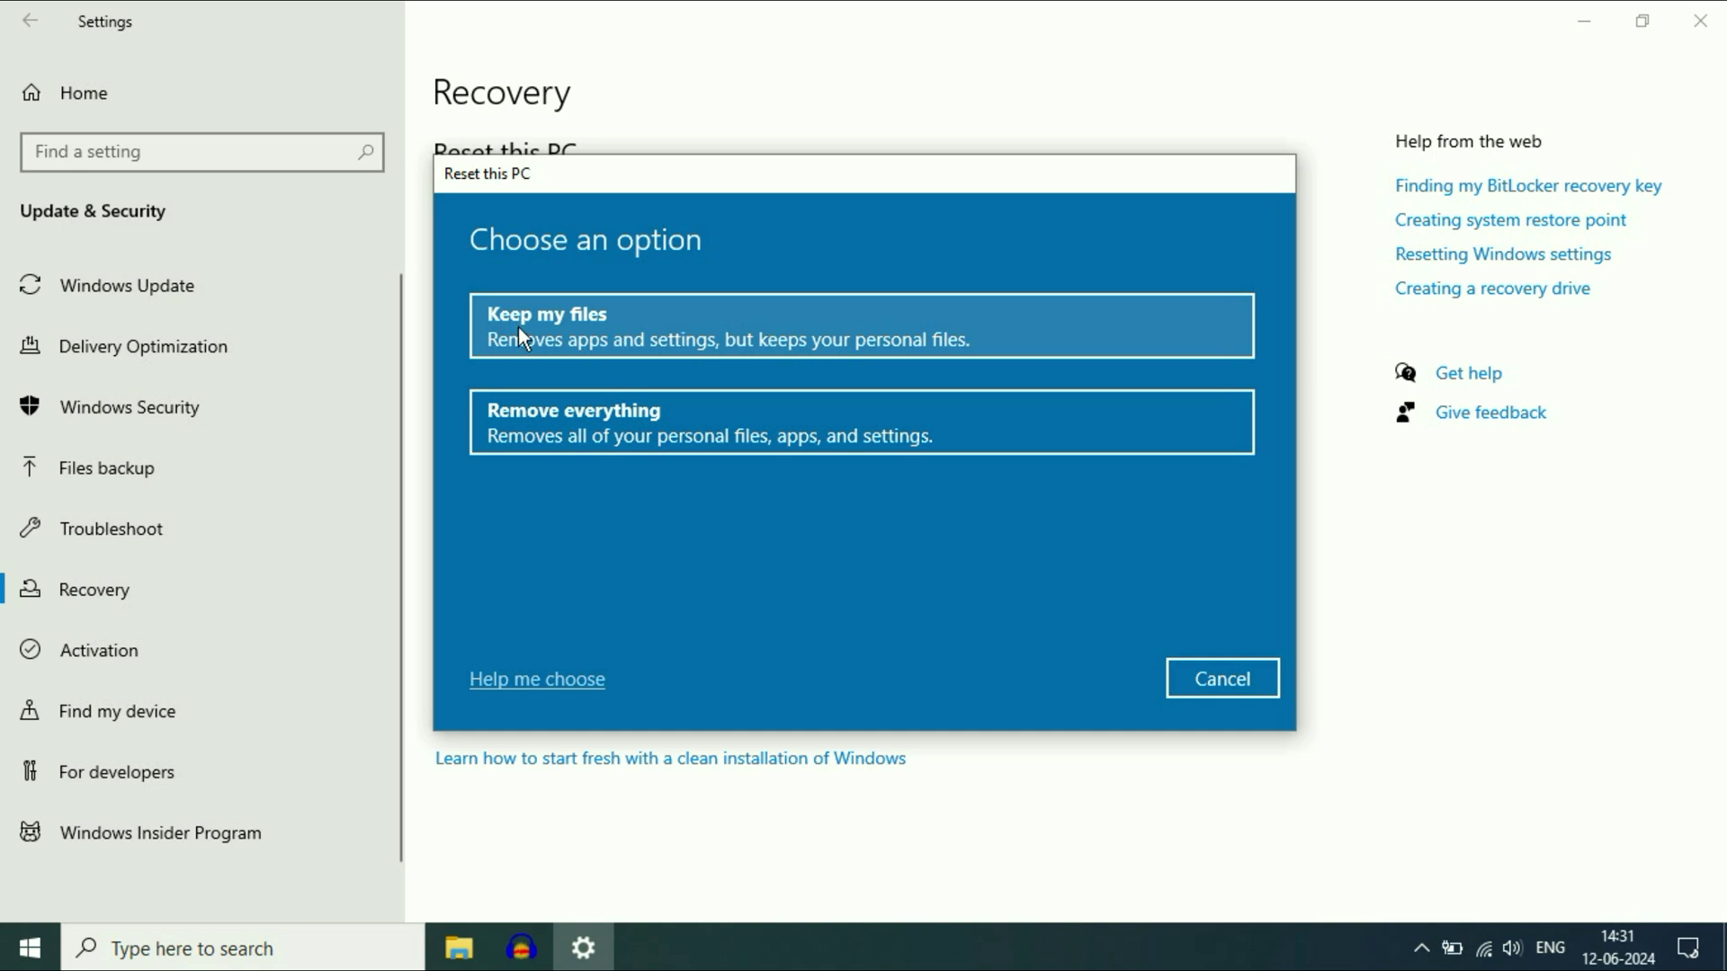
pyautogui.click(637, 335)
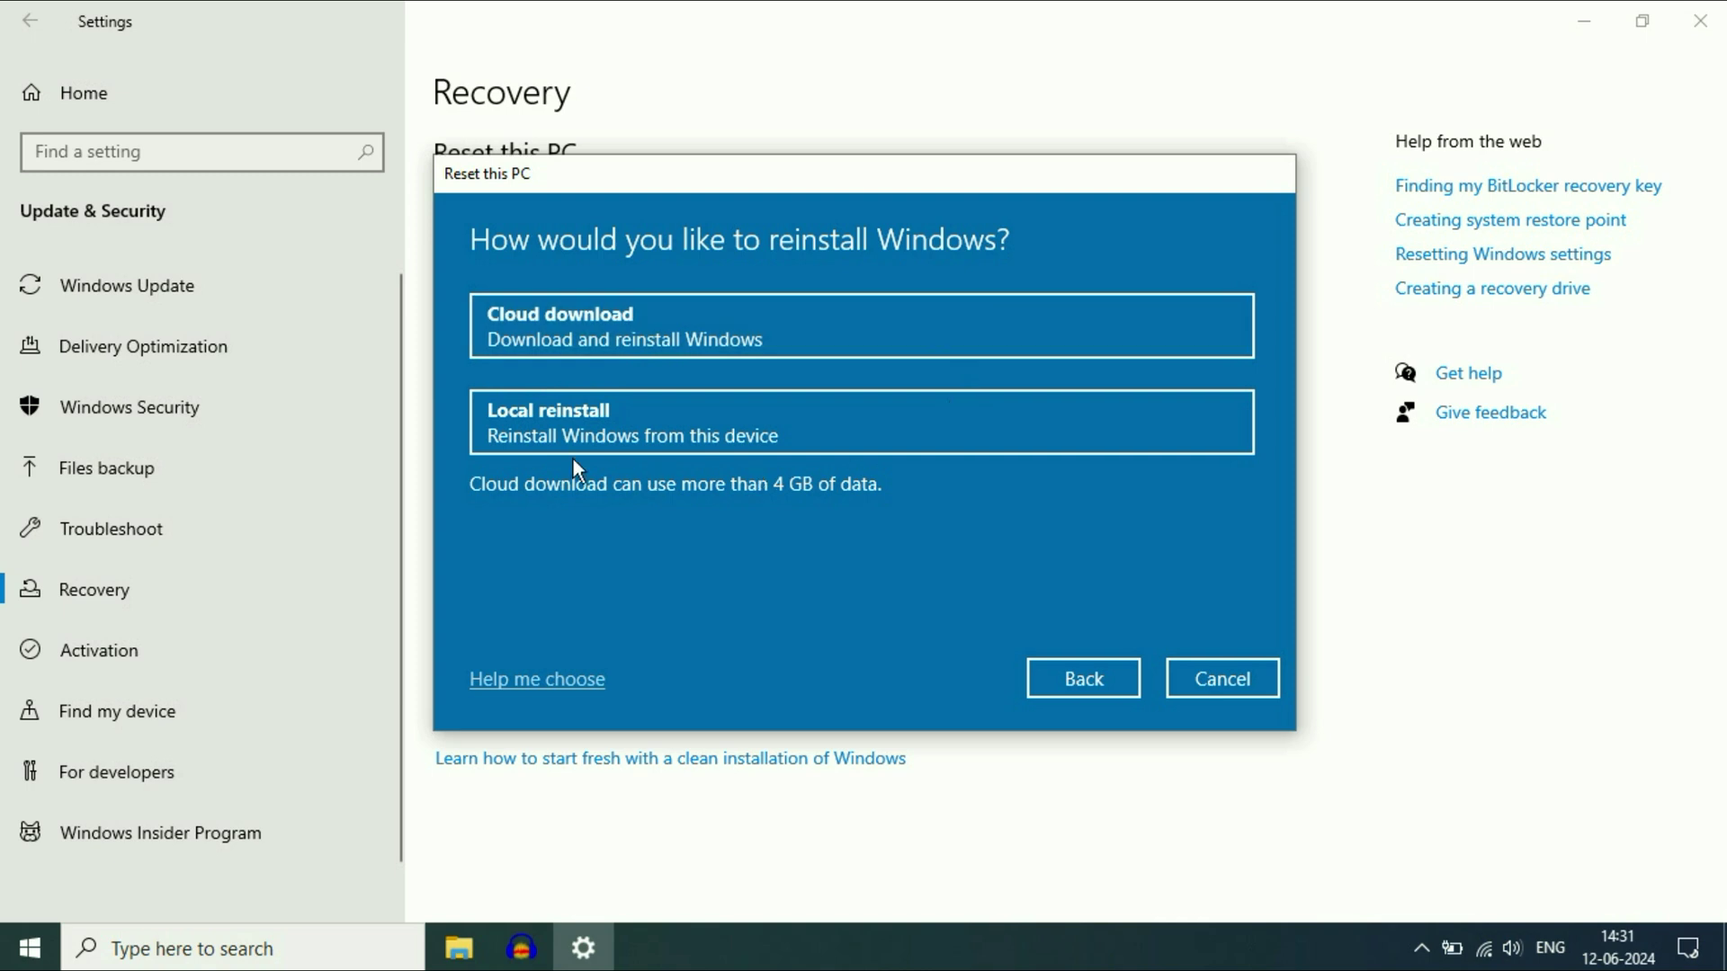
pyautogui.click(520, 435)
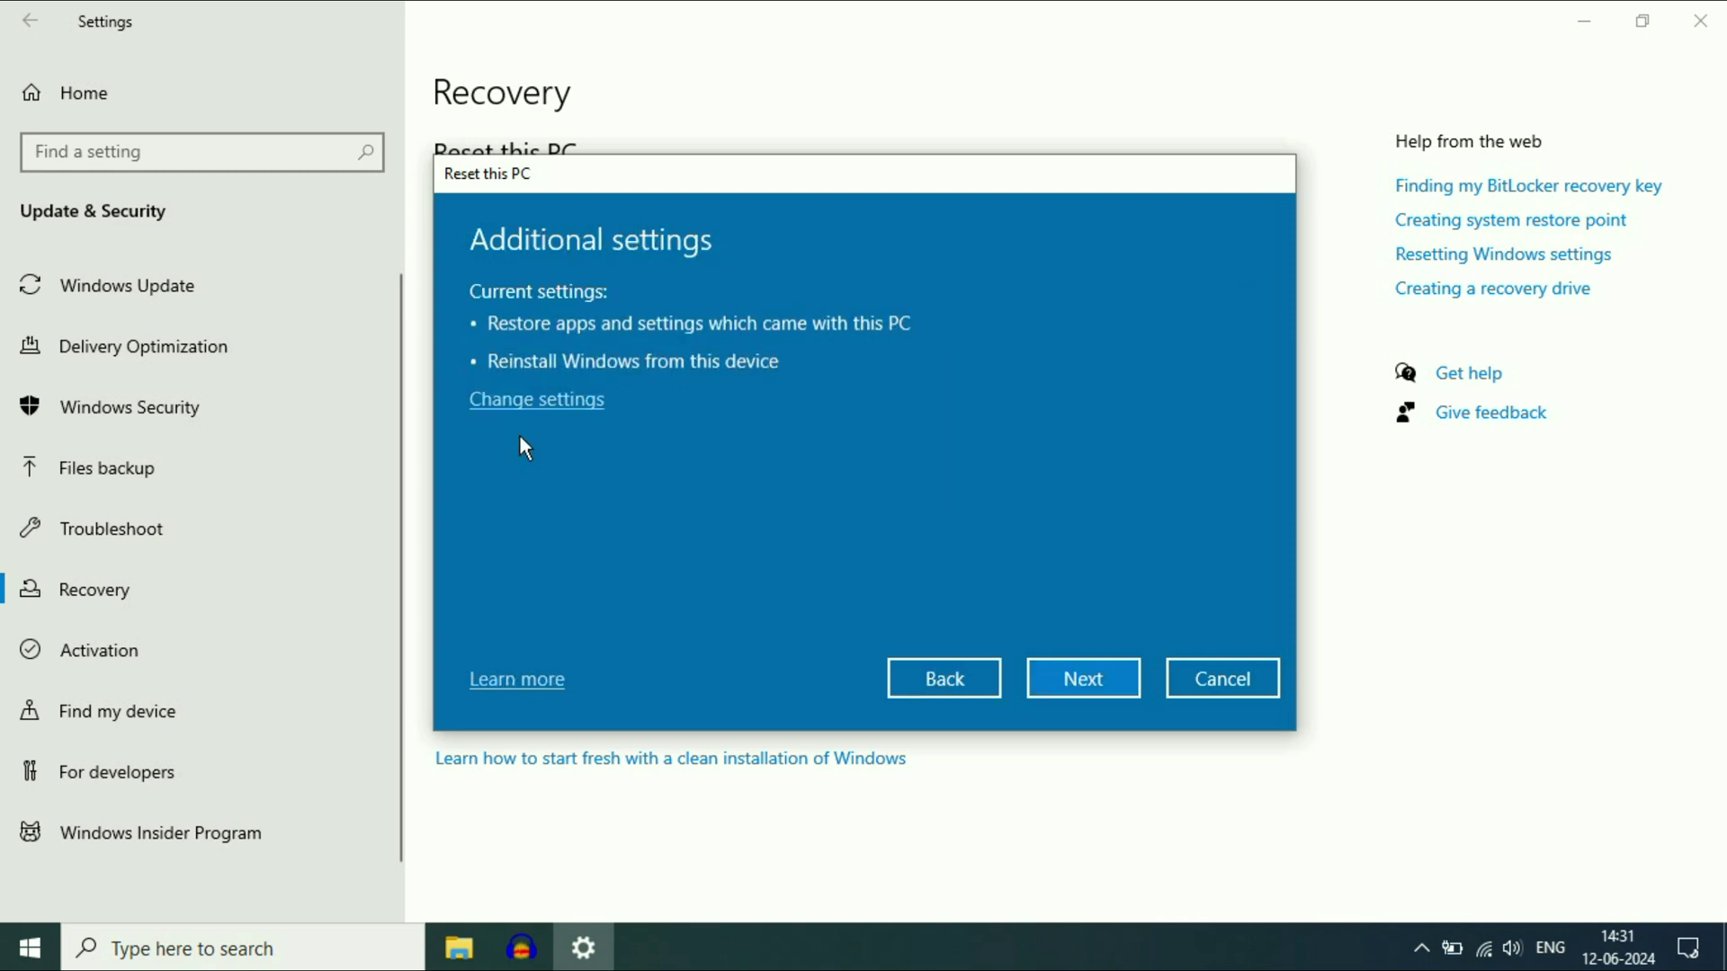
pyautogui.click(1066, 684)
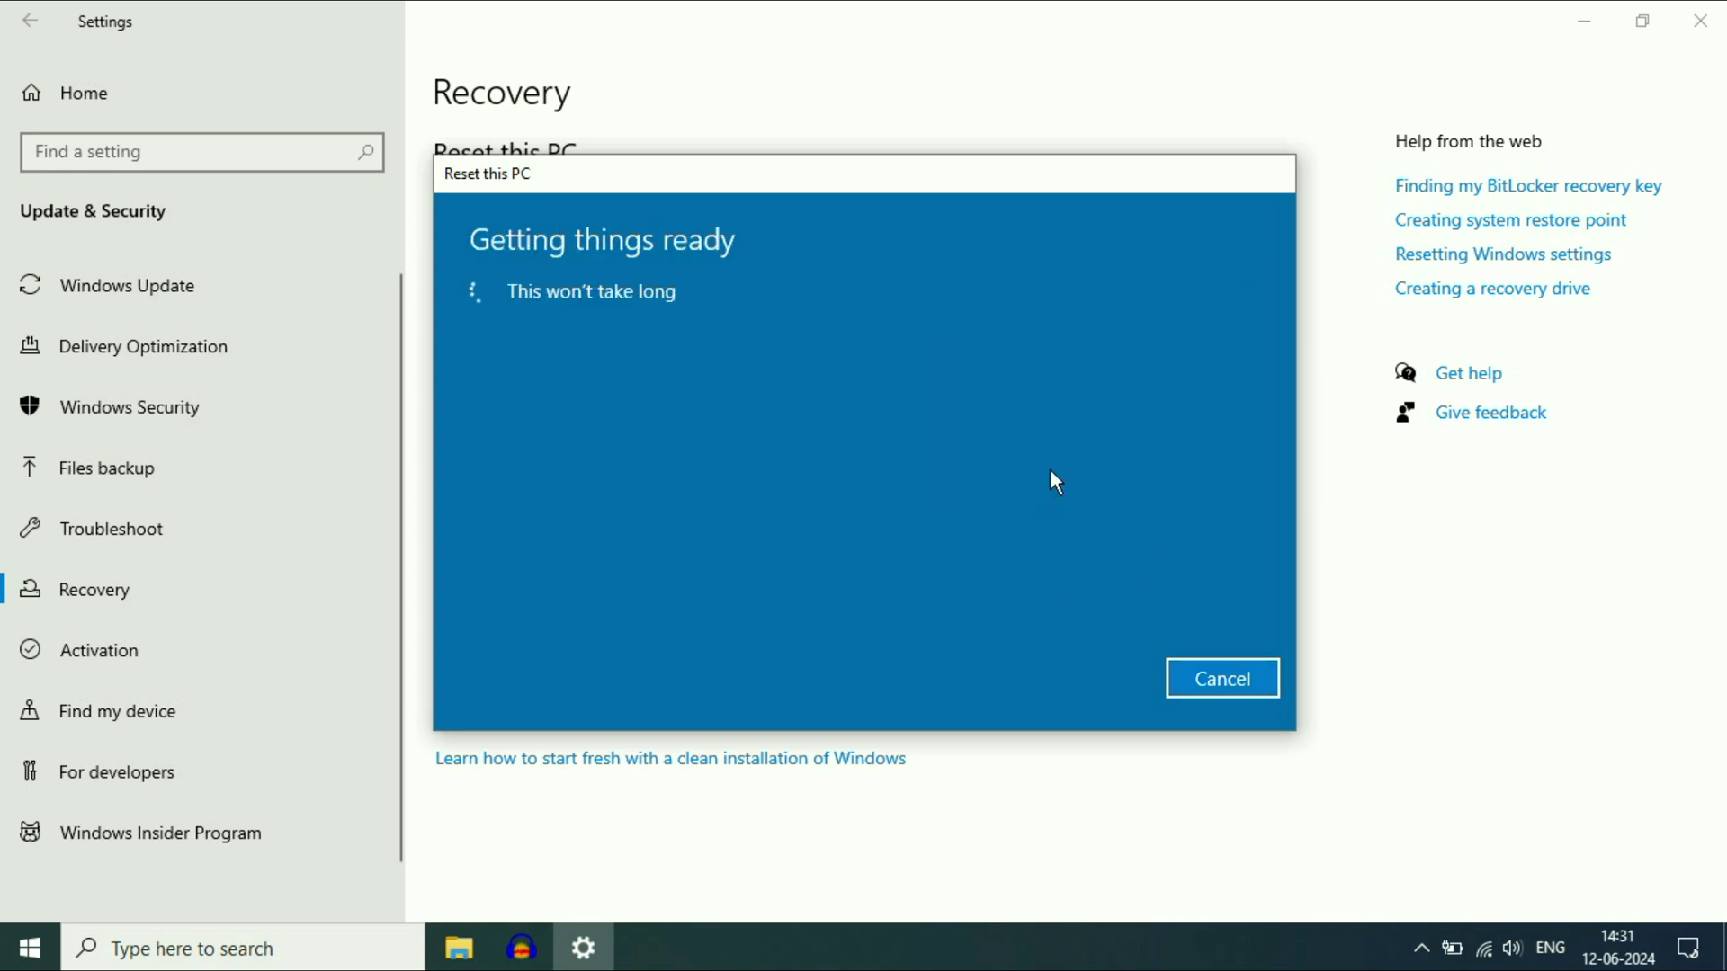